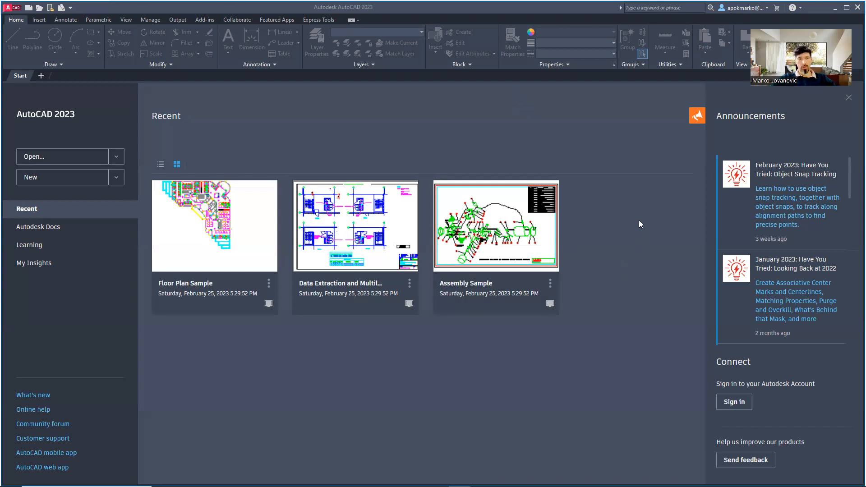
Switch to Chrome and open the Autodesk Education Community Resources page from the Google search results.
{"action": "key", "text": "alt+Tab"}
{"action": "key", "text": "alt+Tab"}
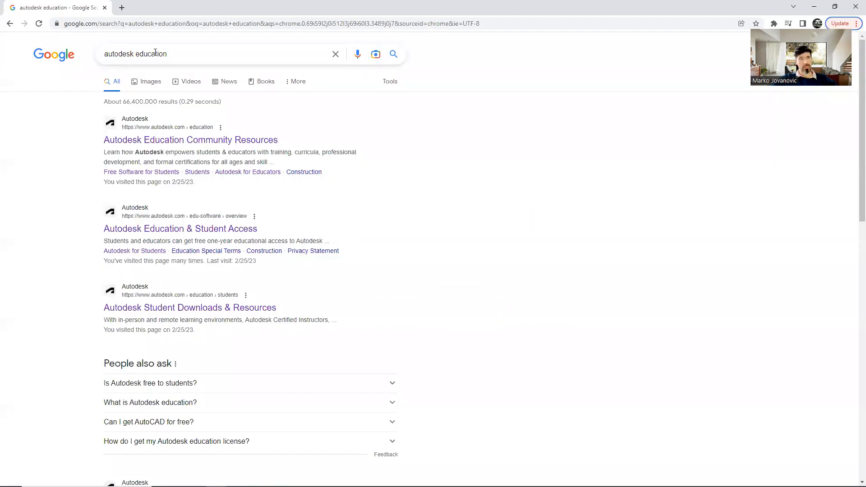
{"action": "left_click", "coordinate": [174, 147]}
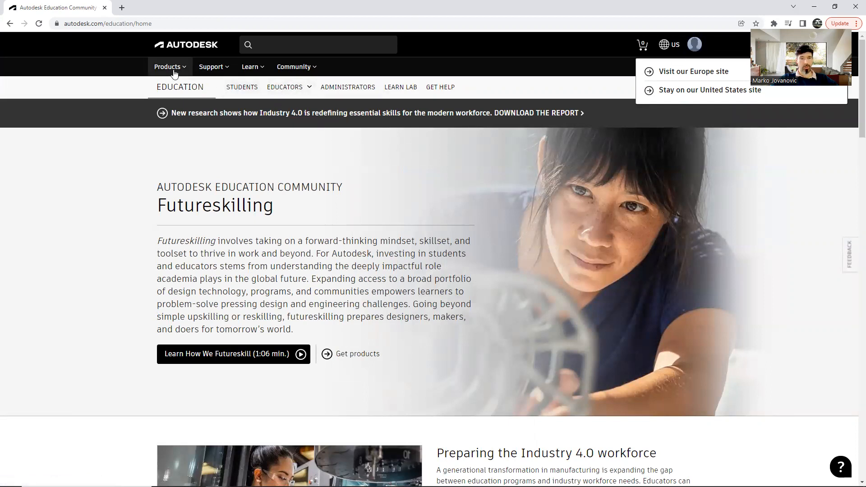
Open the AutoCAD product page from the Autodesk website's list of top products.
{"action": "scroll", "coordinate": [198, 165], "scroll_direction": "down", "scroll_amount": 6}
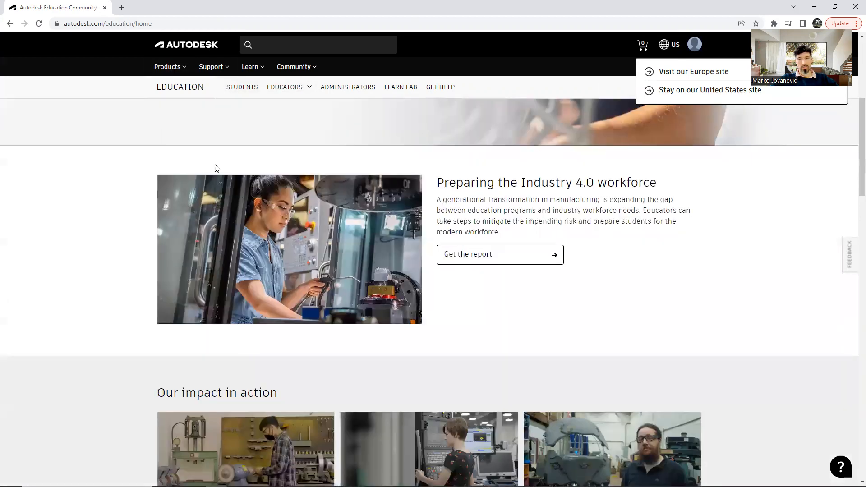
{"action": "scroll", "coordinate": [213, 156], "scroll_direction": "up", "scroll_amount": 6}
{"action": "left_click", "coordinate": [182, 68]}
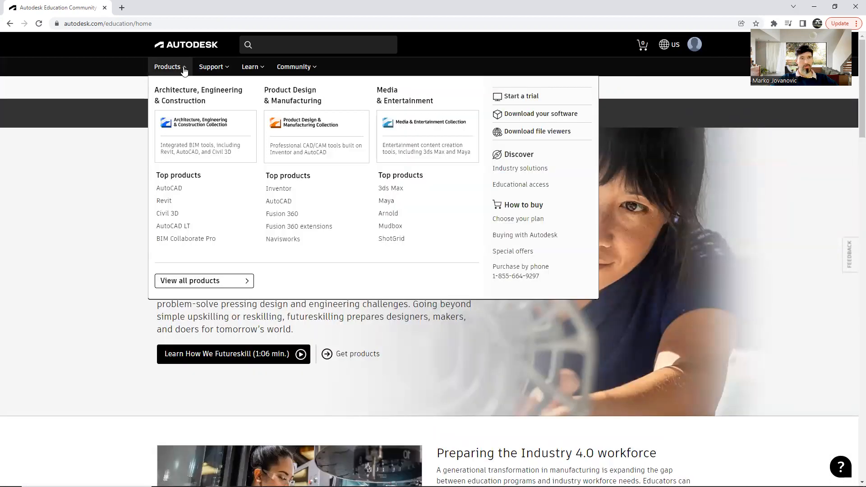
{"action": "left_click", "coordinate": [176, 193]}
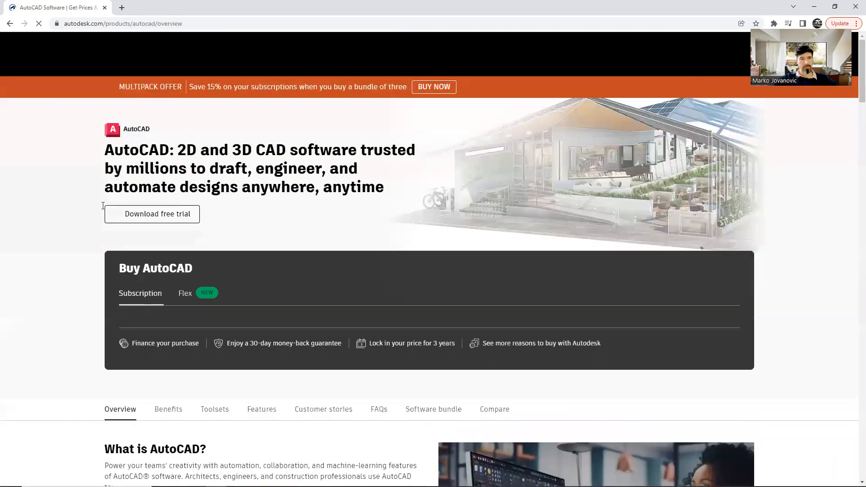
Review the AutoCAD subscription prices and the product overview on the page.
{"action": "scroll", "coordinate": [90, 242], "scroll_direction": "down", "scroll_amount": 2}
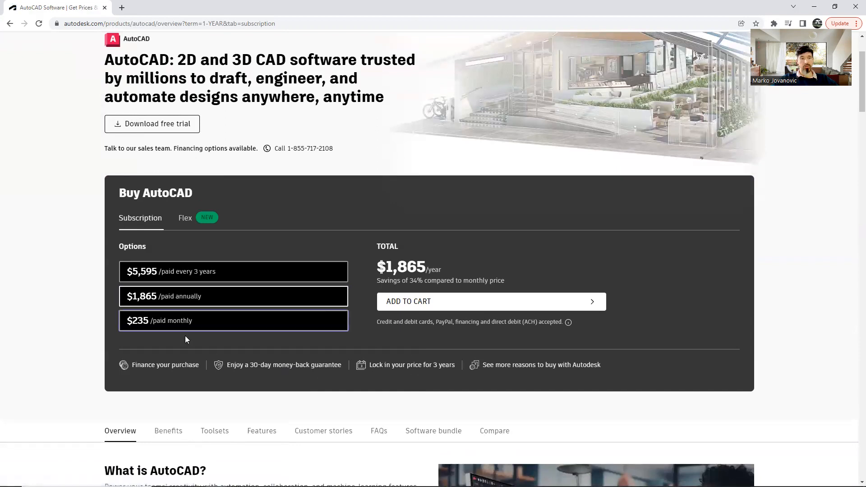
{"action": "scroll", "coordinate": [201, 249], "scroll_direction": "up", "scroll_amount": 2}
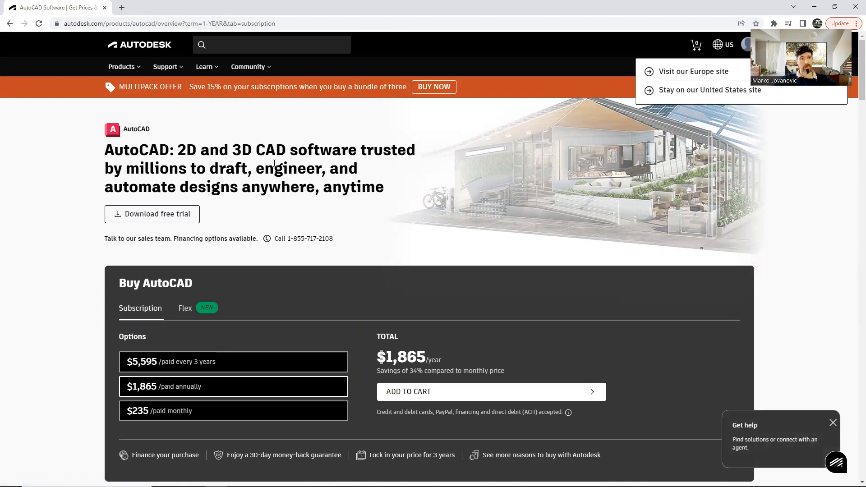
{"action": "scroll", "coordinate": [415, 224], "scroll_direction": "down", "scroll_amount": 2}
{"action": "scroll", "coordinate": [274, 252], "scroll_direction": "down", "scroll_amount": 8}
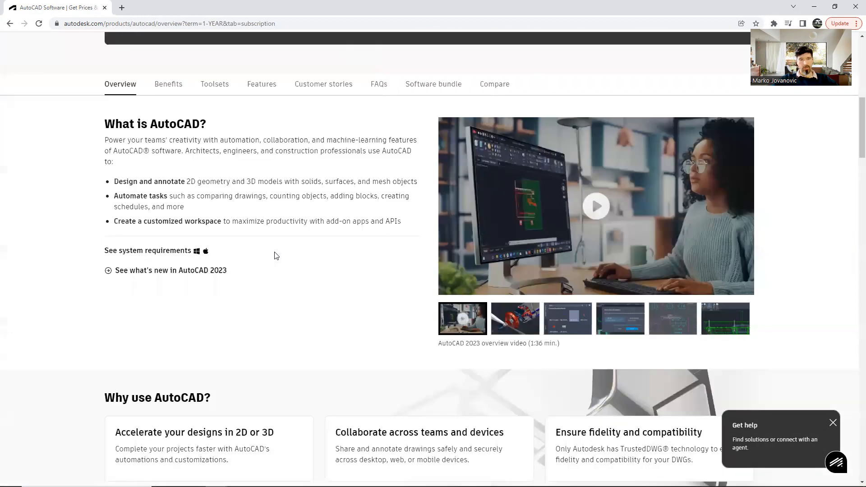
{"action": "scroll", "coordinate": [274, 253], "scroll_direction": "up", "scroll_amount": 2}
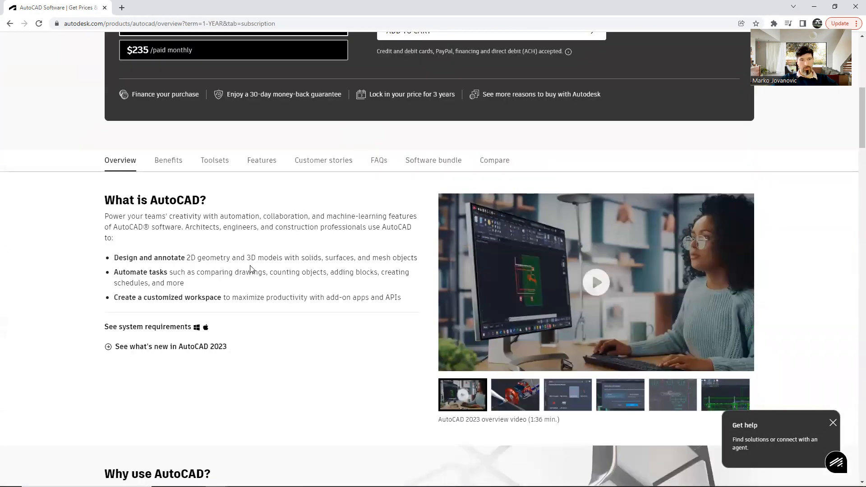
{"action": "scroll", "coordinate": [253, 269], "scroll_direction": "up", "scroll_amount": 8}
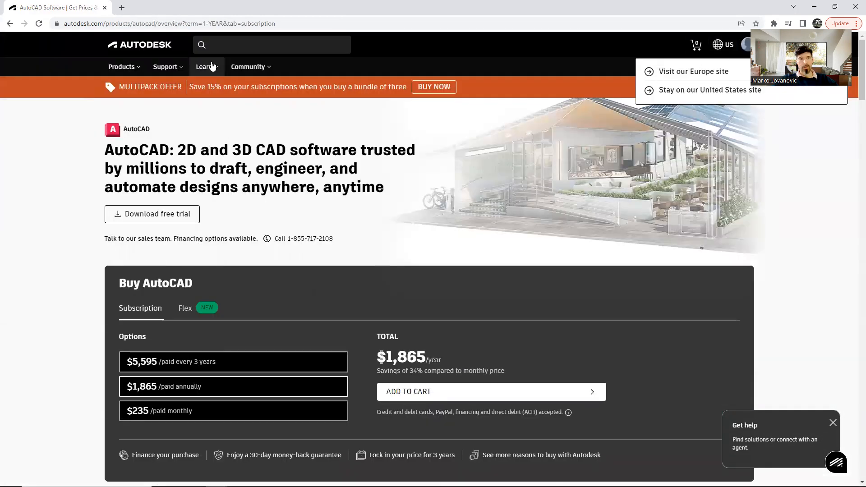
Search Google for "autodesk education autocad" and open the Autodesk Education & Student Access page.
{"action": "left_click", "coordinate": [166, 25]}
{"action": "type", "text": "aut"}
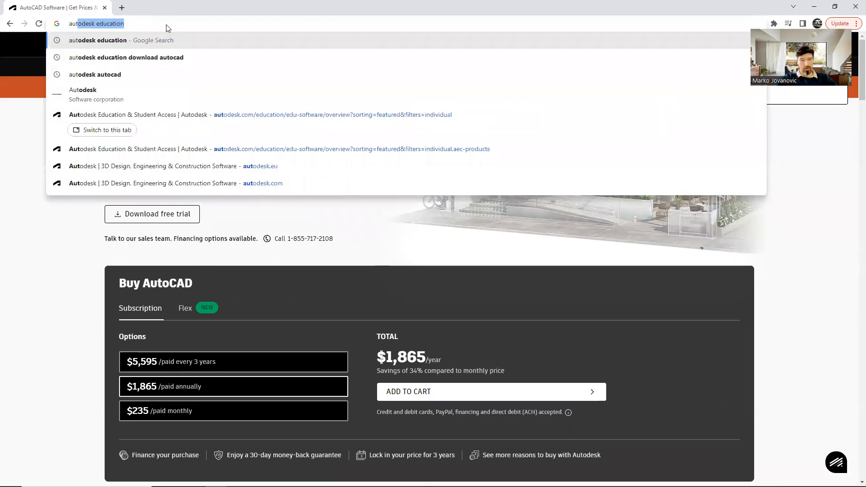
{"action": "type", "text": "odesk educ"}
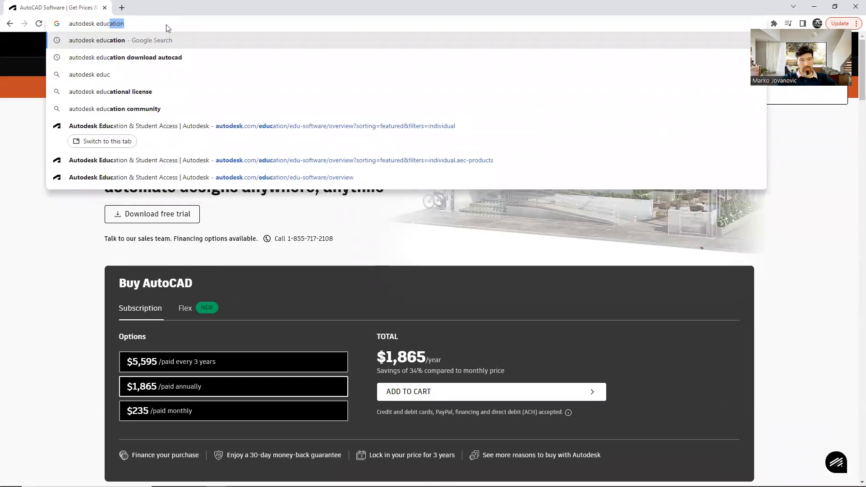
{"action": "type", "text": "ation autocad"}
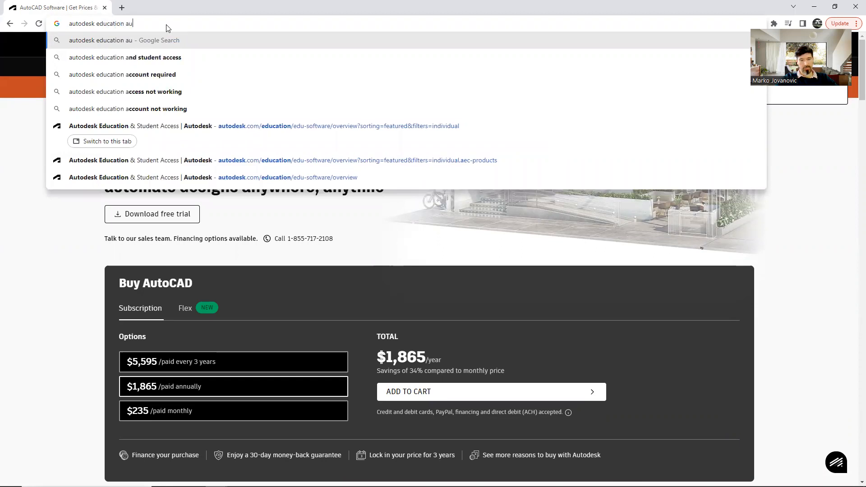
{"action": "key", "text": "Return"}
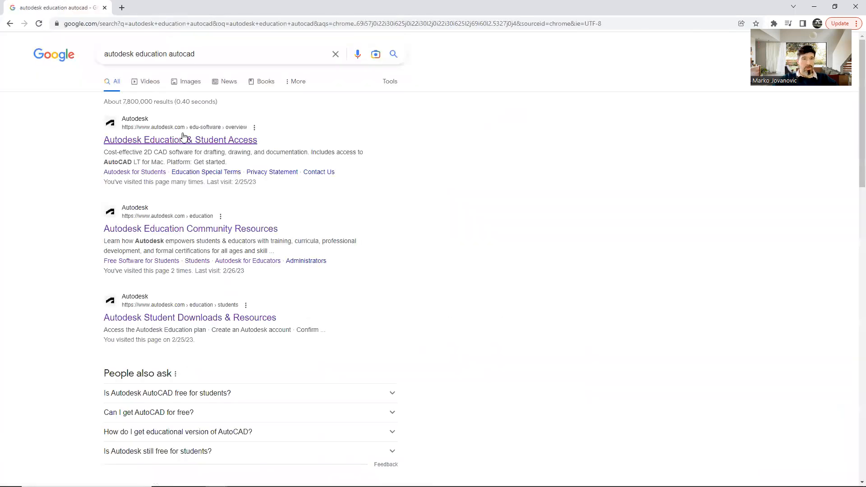
{"action": "left_click", "coordinate": [185, 141]}
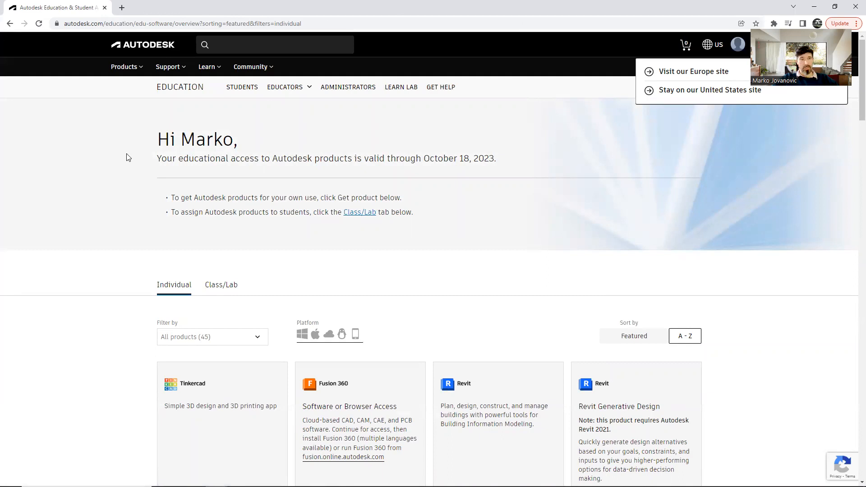
Filter the individual education products by Architecture, Engineering & Construction and the Windows platform.
{"action": "double_click", "coordinate": [226, 140]}
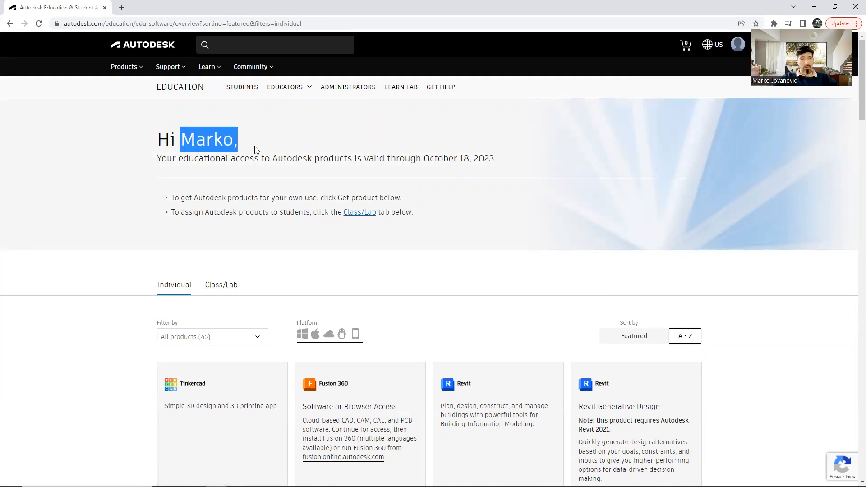
{"action": "left_click", "coordinate": [252, 339]}
{"action": "left_click", "coordinate": [83, 374]}
{"action": "scroll", "coordinate": [83, 374], "scroll_direction": "down", "scroll_amount": 9}
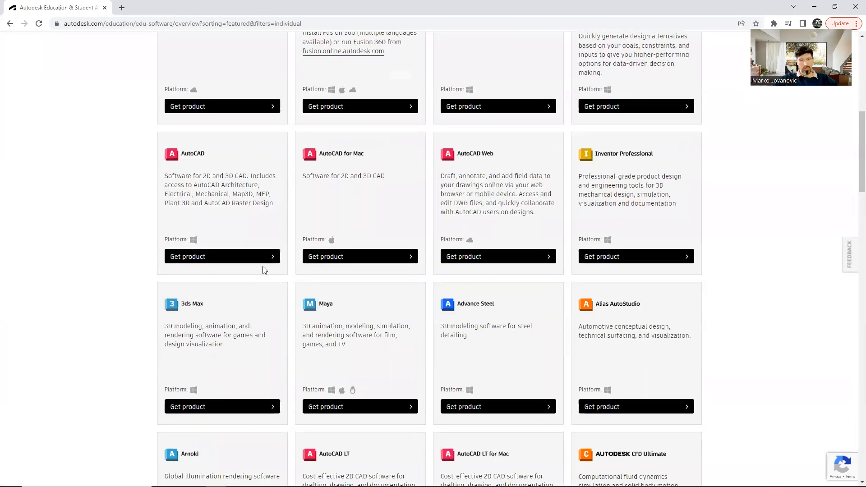
{"action": "scroll", "coordinate": [173, 169], "scroll_direction": "up", "scroll_amount": 4}
{"action": "left_click", "coordinate": [241, 116]}
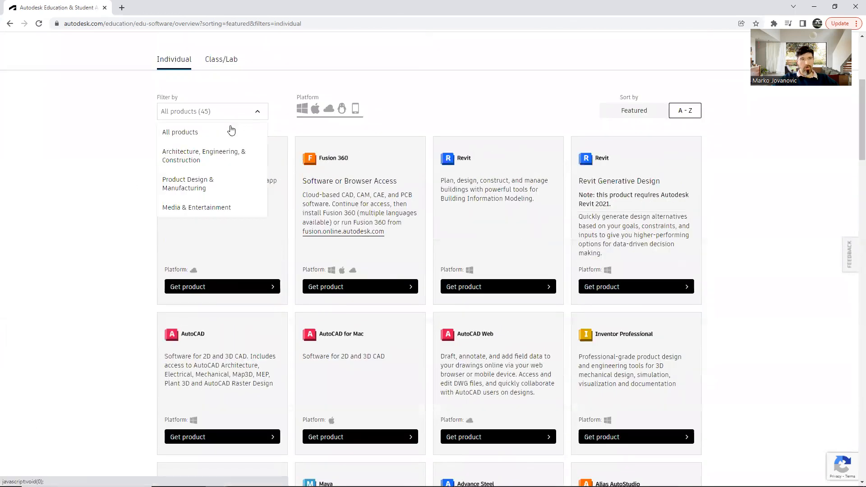
{"action": "left_click", "coordinate": [193, 161]}
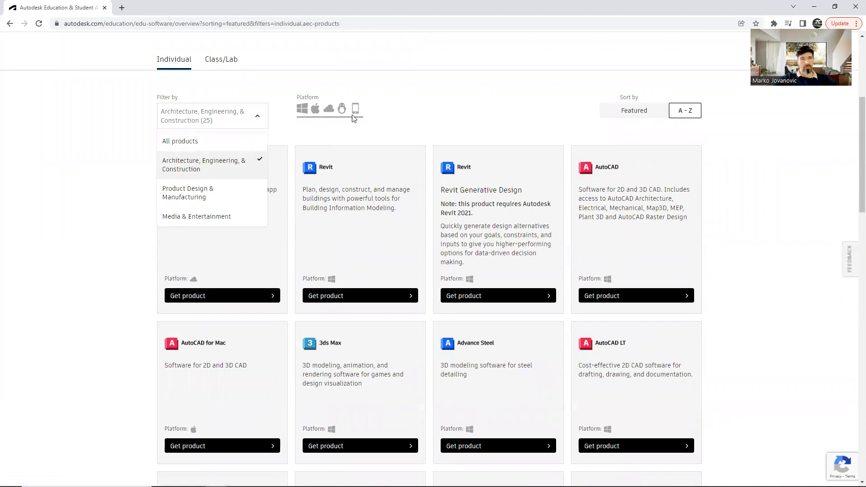
{"action": "left_click", "coordinate": [303, 110]}
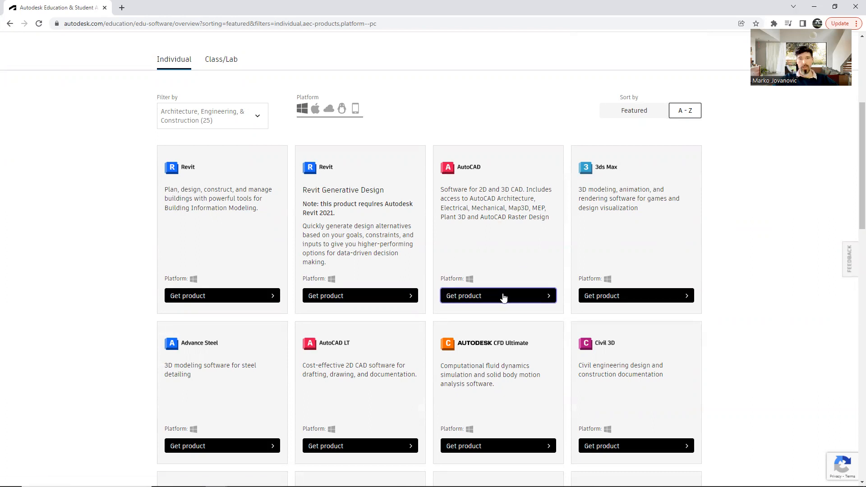
Get the AutoCAD product for Windows and view its Install and Download options.
{"action": "left_click", "coordinate": [500, 295]}
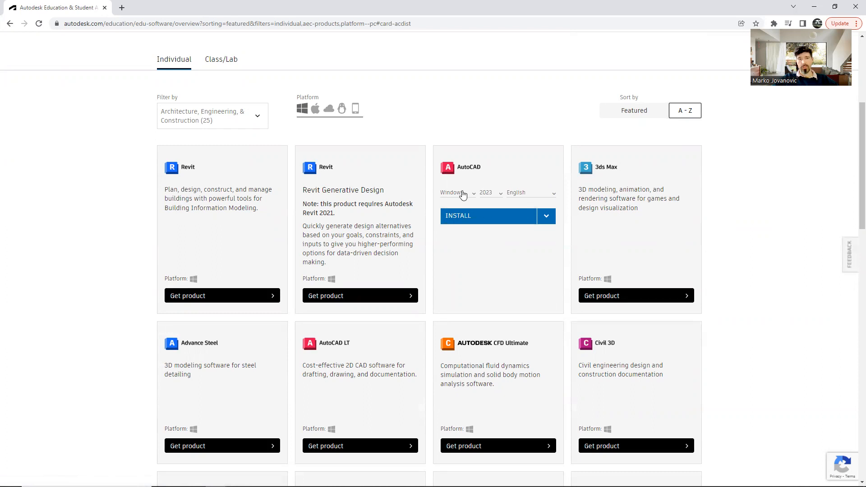
{"action": "left_click", "coordinate": [547, 216]}
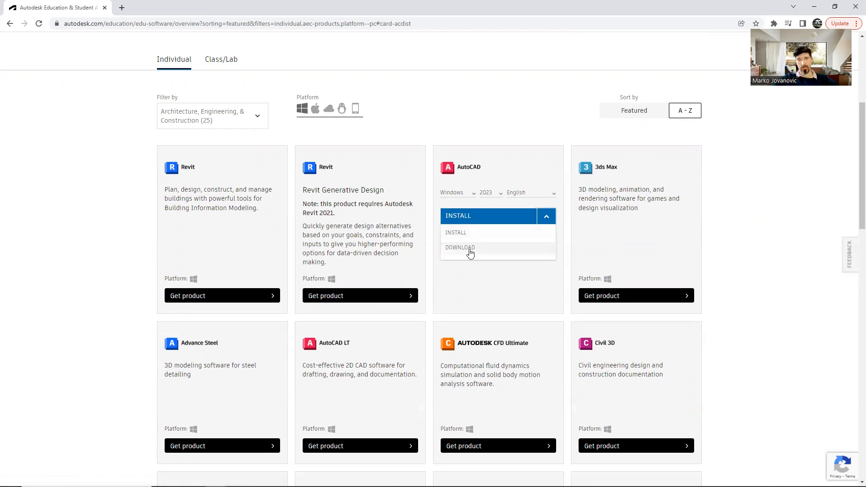
{"action": "left_click", "coordinate": [487, 282]}
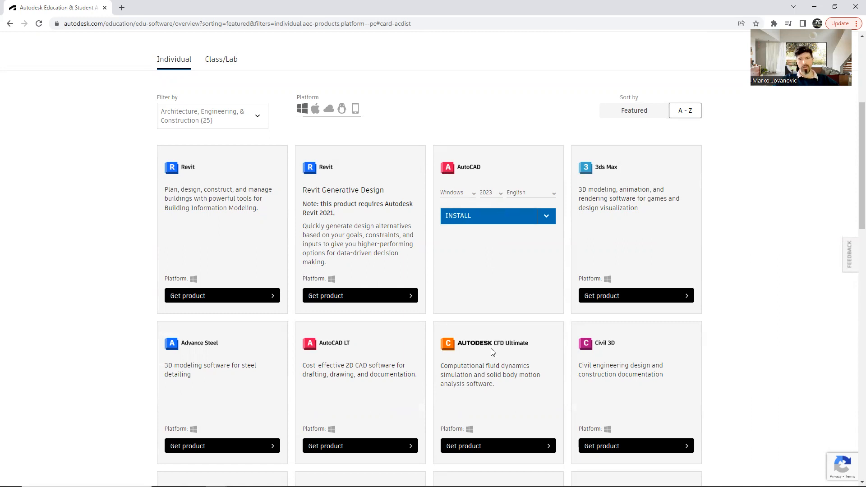
Switch to AutoCAD 2023 and start a new blank drawing.
{"action": "mouse_move", "coordinate": [444, 486]}
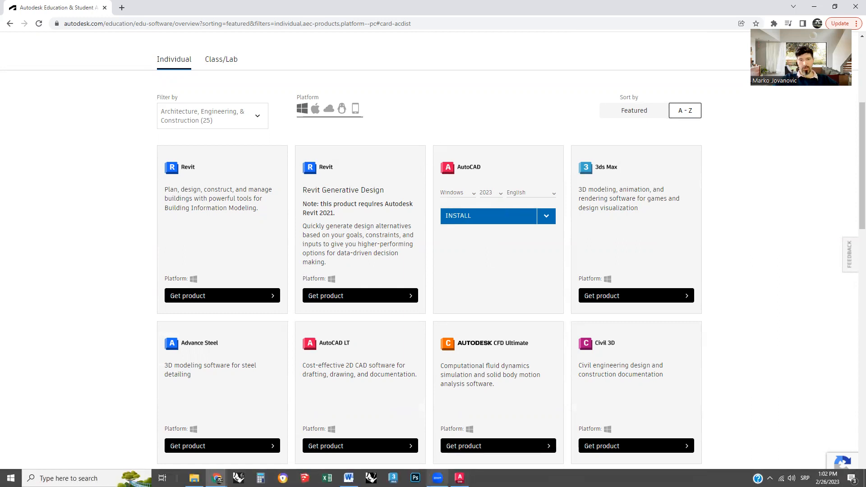
{"action": "left_click", "coordinate": [476, 446]}
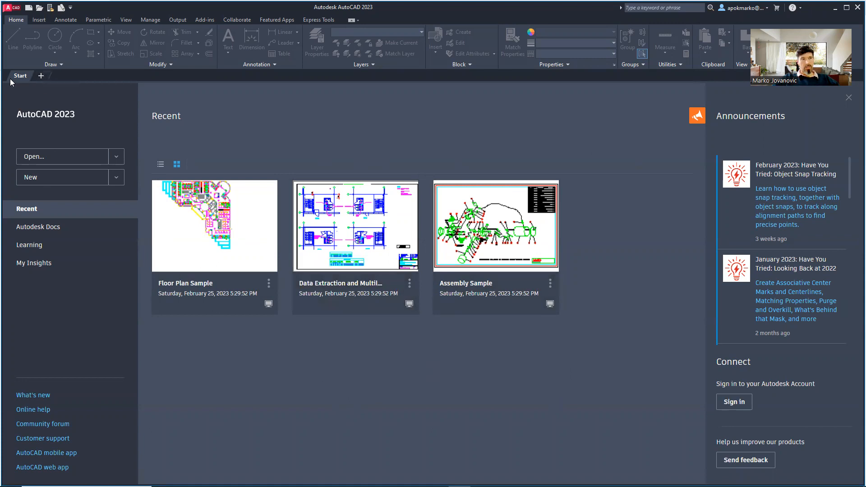
{"action": "left_click", "coordinate": [40, 76]}
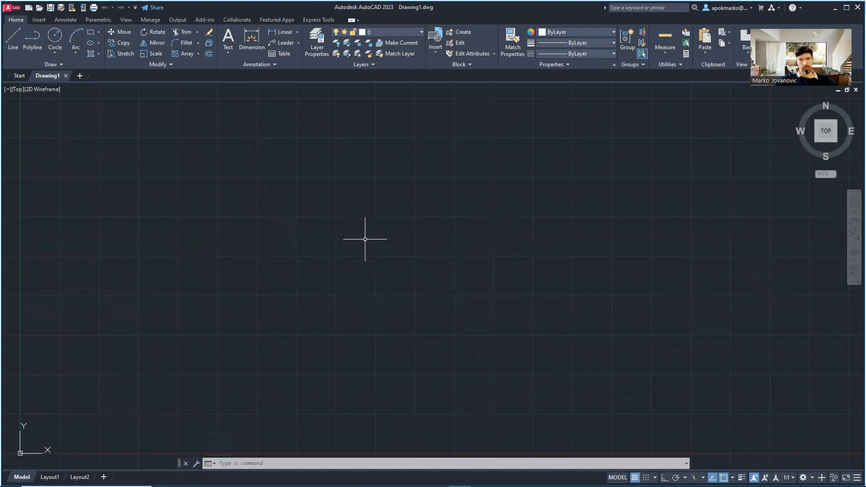
Explore the empty model space around the origin by zooming and panning.
{"action": "scroll", "coordinate": [374, 214], "scroll_direction": "down", "scroll_amount": 4}
{"action": "scroll", "coordinate": [374, 214], "scroll_direction": "up", "scroll_amount": 2}
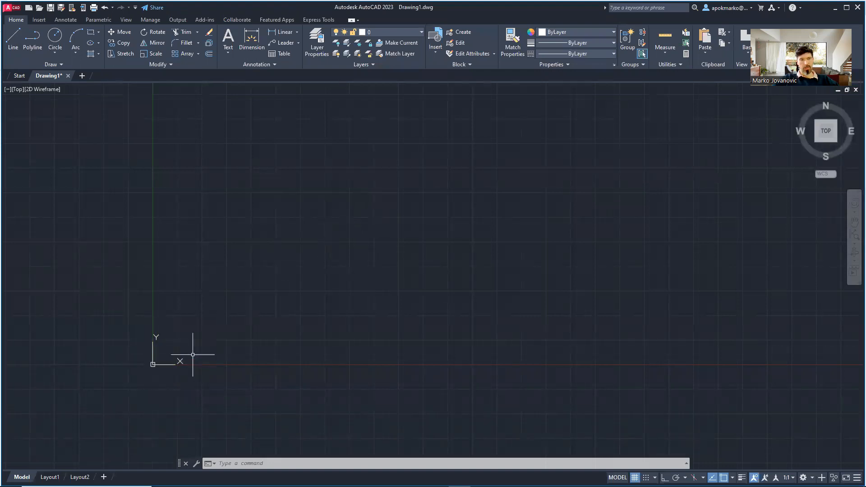
{"action": "middle_click_drag", "start_coordinate": [238, 275], "coordinate": [158, 318]}
{"action": "scroll", "coordinate": [158, 318], "scroll_direction": "down", "scroll_amount": 8}
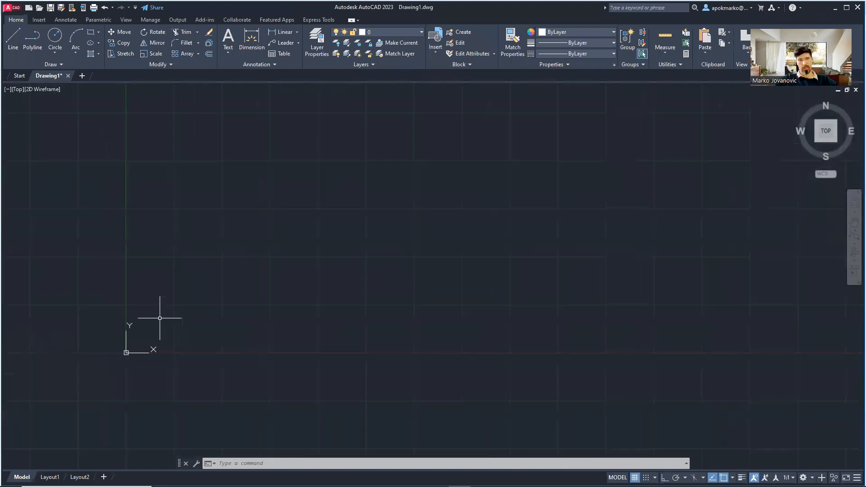
{"action": "mouse_move", "coordinate": [382, 221]}
{"action": "middle_mouse_down"}
{"action": "mouse_move", "coordinate": [307, 268]}
{"action": "mouse_move", "coordinate": [248, 324]}
{"action": "mouse_move", "coordinate": [157, 365]}
{"action": "middle_mouse_up"}
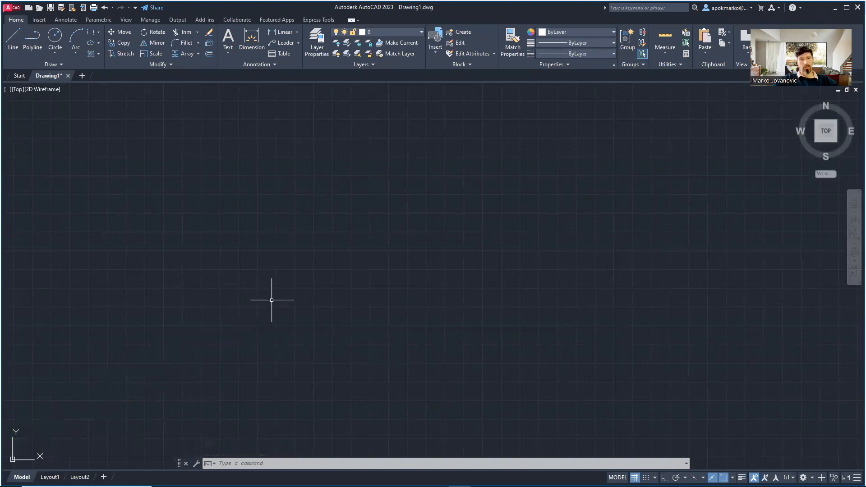
{"action": "scroll", "coordinate": [271, 298], "scroll_direction": "down", "scroll_amount": 8}
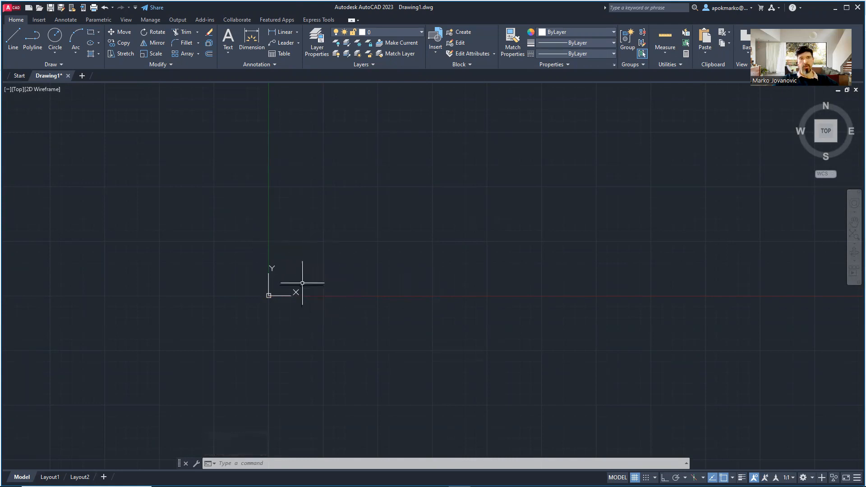
{"action": "middle_click_drag", "start_coordinate": [379, 192], "coordinate": [193, 299]}
{"action": "middle_click_drag", "start_coordinate": [344, 205], "coordinate": [178, 324]}
{"action": "middle_click_drag", "start_coordinate": [180, 272], "coordinate": [340, 226]}
{"action": "mouse_move", "coordinate": [446, 190]}
{"action": "middle_mouse_down"}
{"action": "mouse_move", "coordinate": [430, 212]}
{"action": "mouse_move", "coordinate": [335, 234]}
{"action": "middle_mouse_up"}
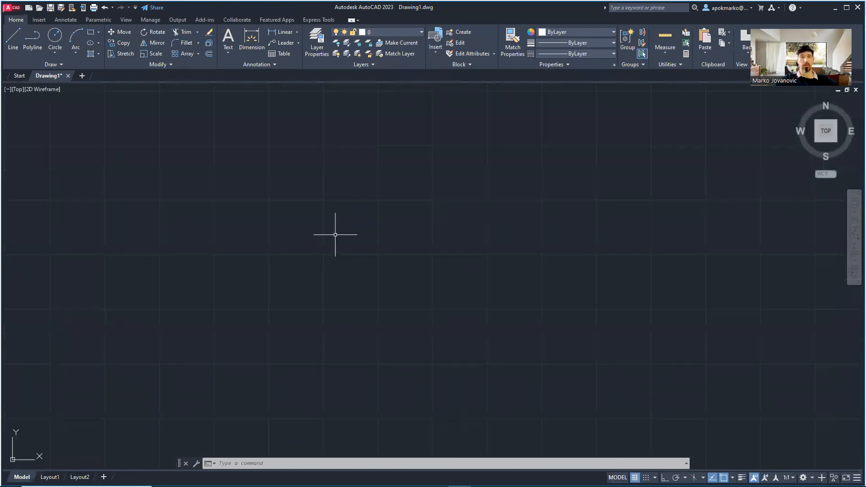
{"action": "middle_click_drag", "start_coordinate": [477, 199], "coordinate": [298, 239]}
{"action": "middle_click_drag", "start_coordinate": [228, 216], "coordinate": [478, 207]}
{"action": "mouse_move", "coordinate": [575, 230]}
{"action": "middle_mouse_down"}
{"action": "mouse_move", "coordinate": [583, 226]}
{"action": "mouse_move", "coordinate": [301, 230]}
{"action": "middle_mouse_up"}
{"action": "middle_click_drag", "start_coordinate": [172, 236], "coordinate": [420, 232]}
{"action": "mouse_move", "coordinate": [320, 223]}
{"action": "middle_mouse_down"}
{"action": "mouse_move", "coordinate": [392, 261]}
{"action": "mouse_move", "coordinate": [475, 219]}
{"action": "mouse_move", "coordinate": [340, 278]}
{"action": "mouse_move", "coordinate": [382, 248]}
{"action": "mouse_move", "coordinate": [362, 240]}
{"action": "middle_mouse_up"}
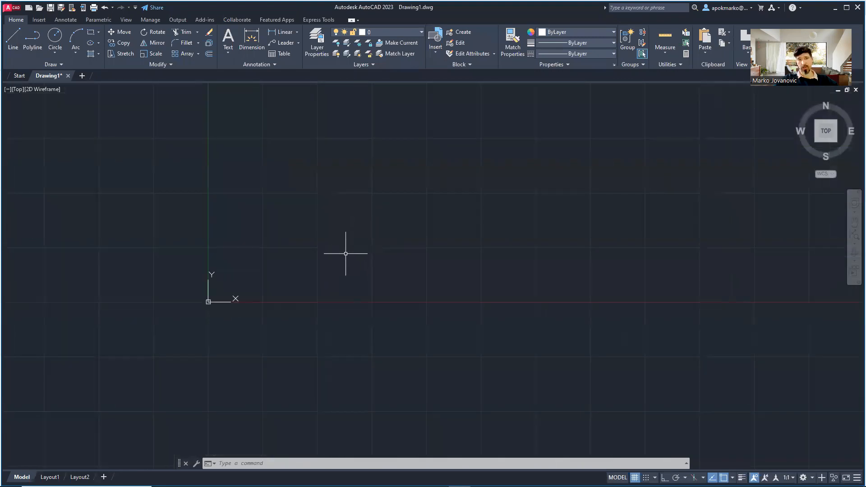
Orbit the drawing into a 3D view, restore the Top view, and reposition the origin.
{"action": "middle_click_drag", "start_coordinate": [315, 272], "coordinate": [332, 135], "text": "shift"}
{"action": "middle_click_drag", "start_coordinate": [308, 294], "coordinate": [321, 280]}
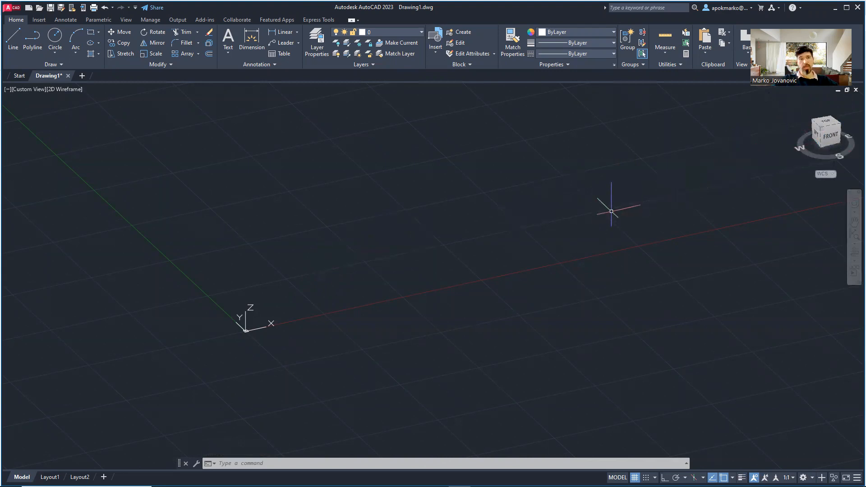
{"action": "left_click", "coordinate": [828, 124]}
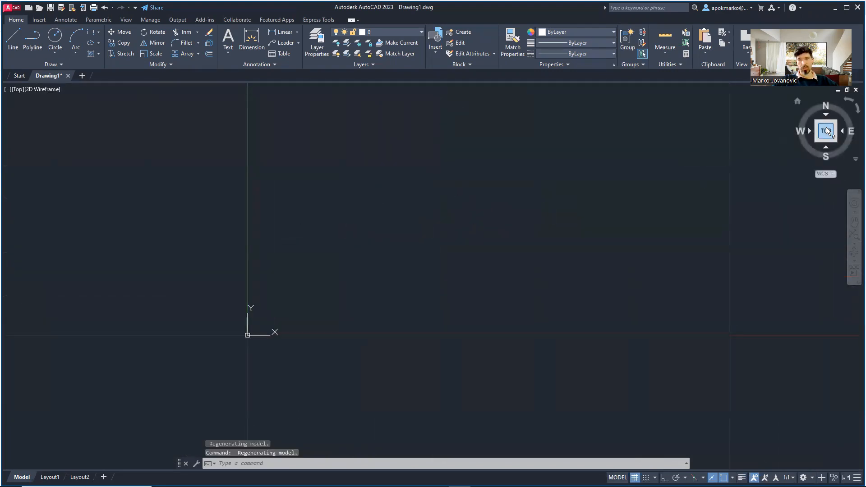
{"action": "middle_click_drag", "start_coordinate": [422, 221], "coordinate": [269, 263]}
{"action": "scroll", "coordinate": [268, 263], "scroll_direction": "down", "scroll_amount": 2}
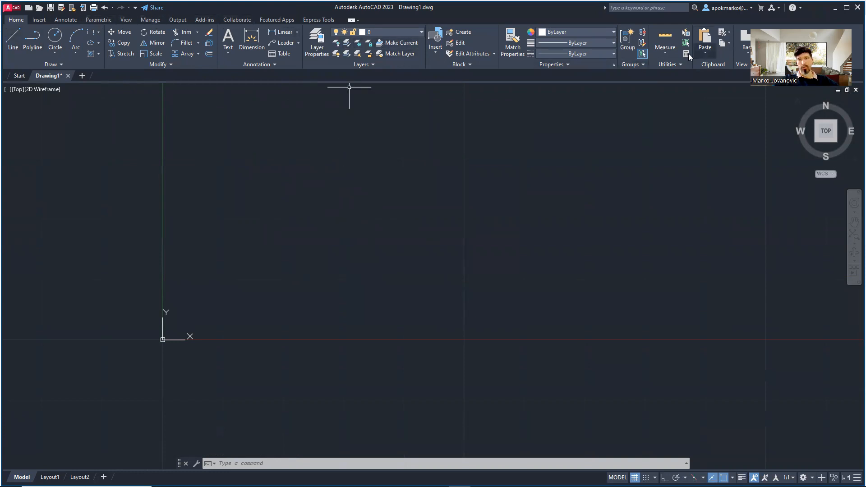
Cycle the ribbon through its minimized display states and restore the full ribbon.
{"action": "left_click", "coordinate": [357, 21]}
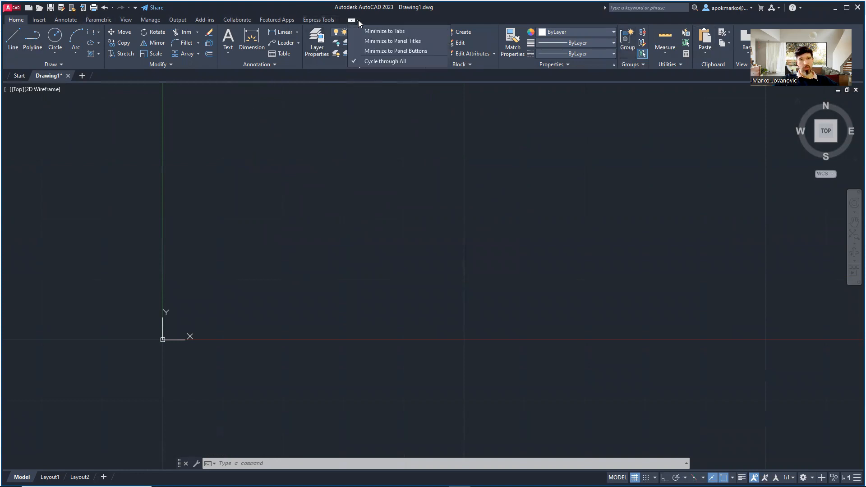
{"action": "left_click", "coordinate": [392, 41]}
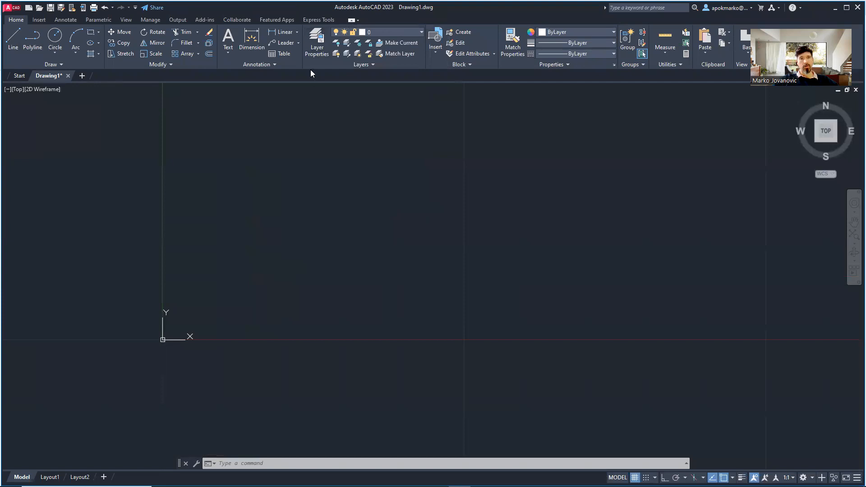
{"action": "left_click", "coordinate": [350, 21]}
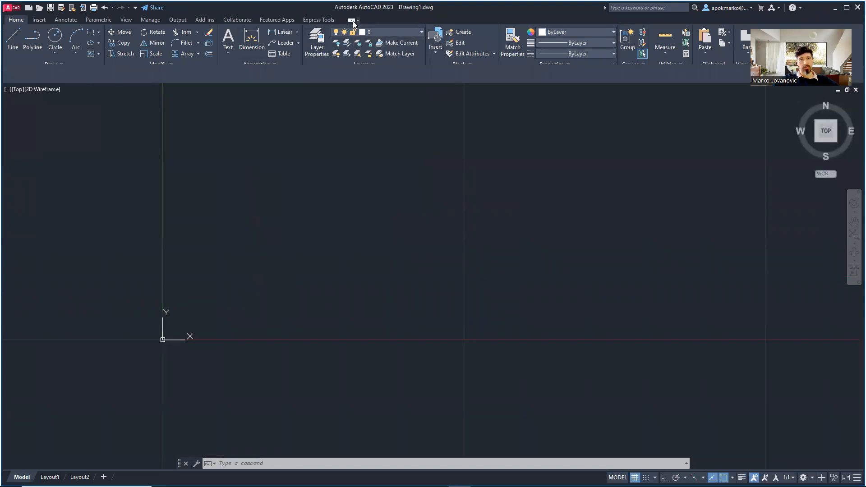
{"action": "left_click", "coordinate": [350, 21]}
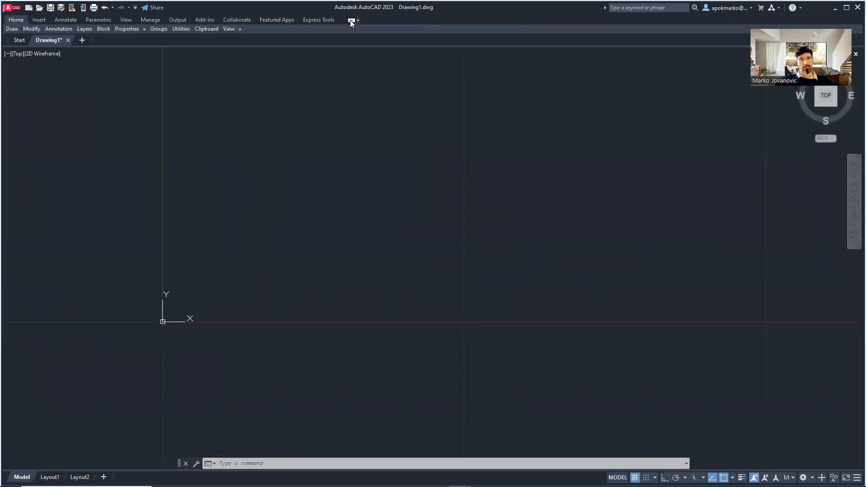
{"action": "left_click", "coordinate": [350, 20]}
{"action": "left_click", "coordinate": [357, 21]}
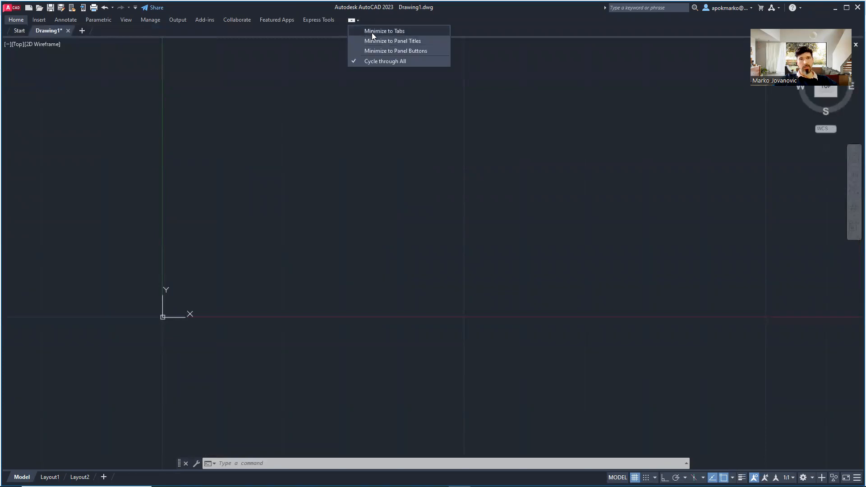
{"action": "left_click", "coordinate": [387, 49]}
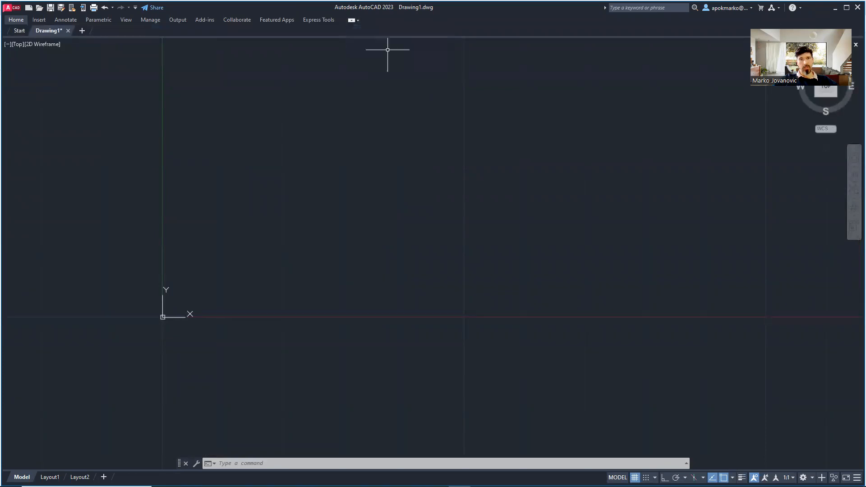
{"action": "left_click", "coordinate": [350, 20]}
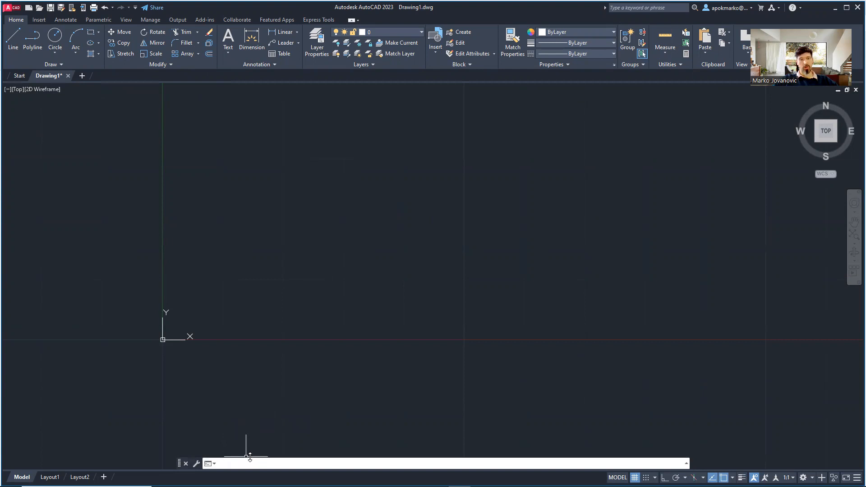
{"action": "mouse_move", "coordinate": [358, 236]}
{"action": "middle_mouse_down"}
{"action": "mouse_move", "coordinate": [337, 266]}
{"action": "mouse_move", "coordinate": [300, 283]}
{"action": "middle_mouse_up"}
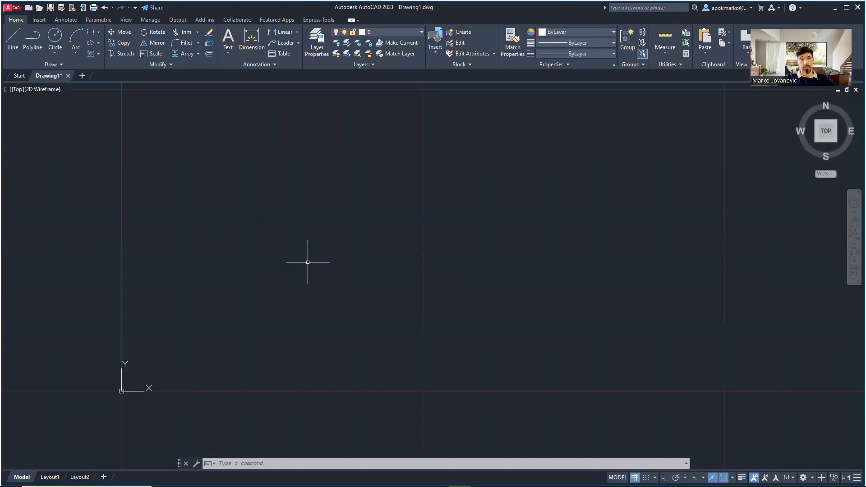
{"action": "type", "text": "un"}
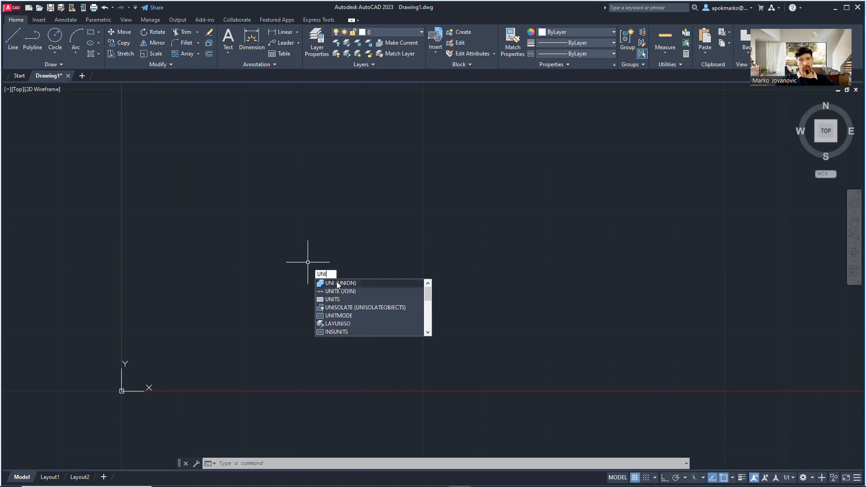
{"action": "left_click", "coordinate": [312, 203]}
{"action": "middle_click_drag", "start_coordinate": [311, 200], "coordinate": [270, 256]}
{"action": "left_click", "coordinate": [243, 242]}
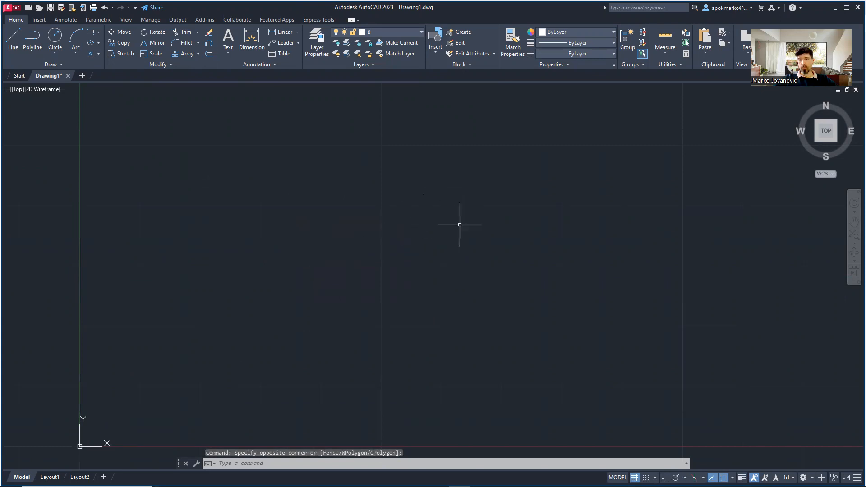
{"action": "middle_click_drag", "start_coordinate": [441, 188], "coordinate": [352, 183]}
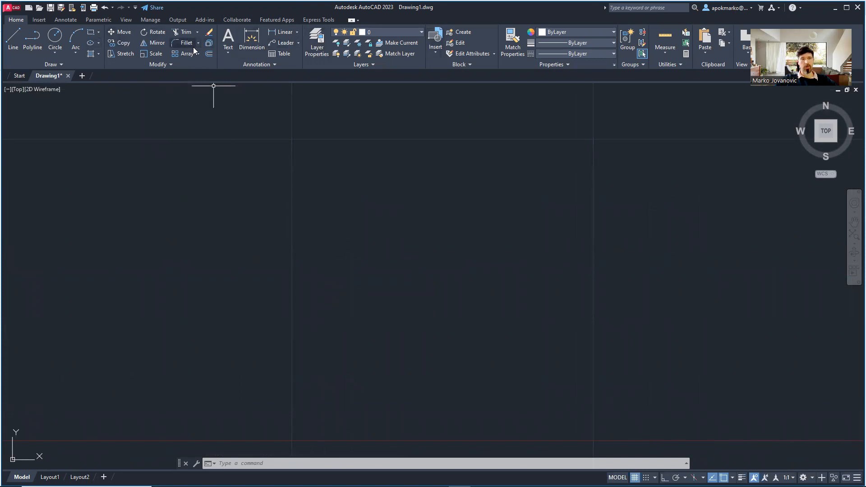
{"action": "left_click", "coordinate": [352, 278]}
{"action": "key", "text": "Escape"}
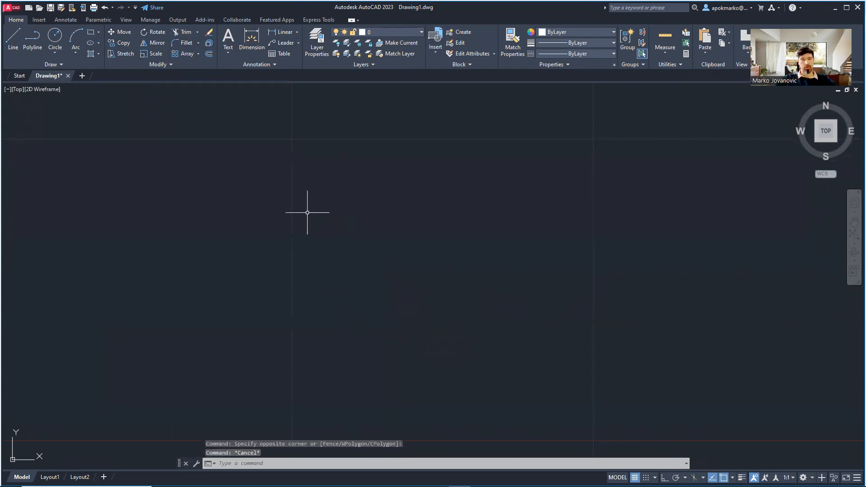
{"action": "middle_click_drag", "start_coordinate": [220, 294], "coordinate": [288, 241]}
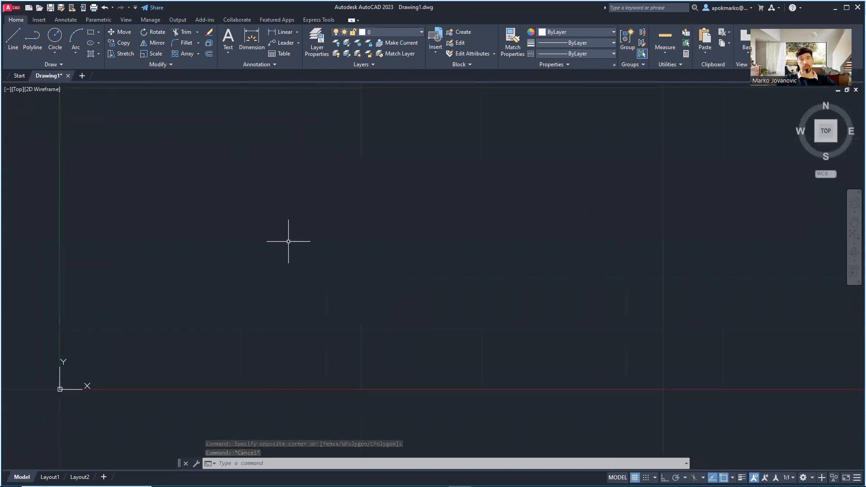
{"action": "type", "text": "UNI"}
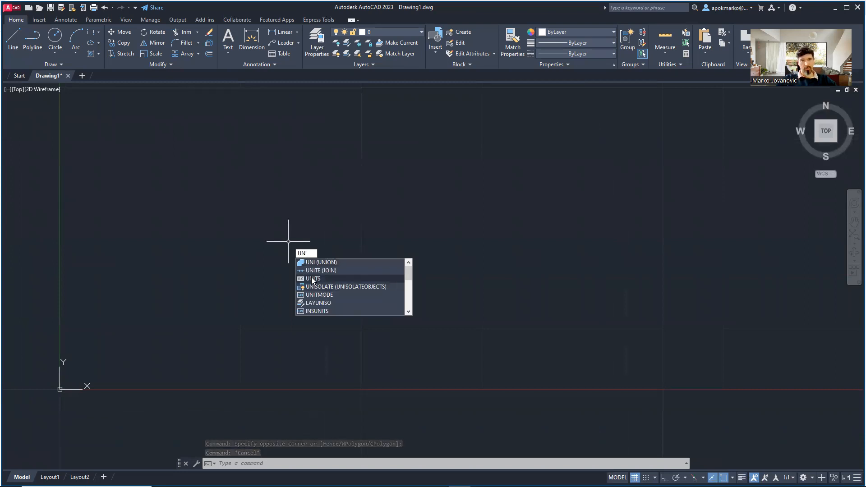
{"action": "left_click", "coordinate": [307, 244]}
{"action": "key", "text": "Escape"}
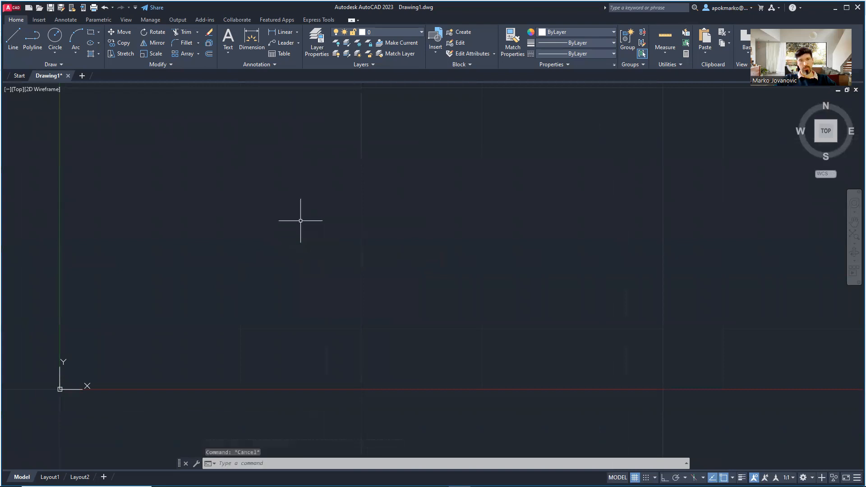
Open the Drawing Units settings with the UN command and set the insertion scale to Centimeters.
{"action": "type", "text": "U"}
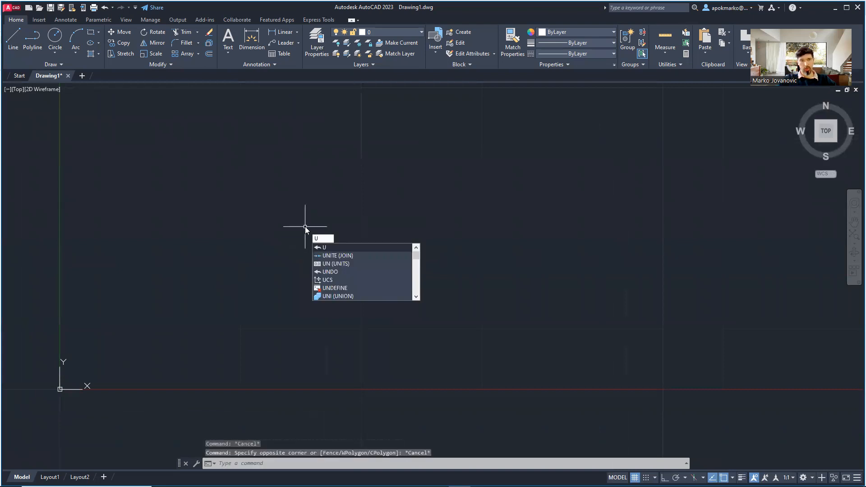
{"action": "type", "text": "N"}
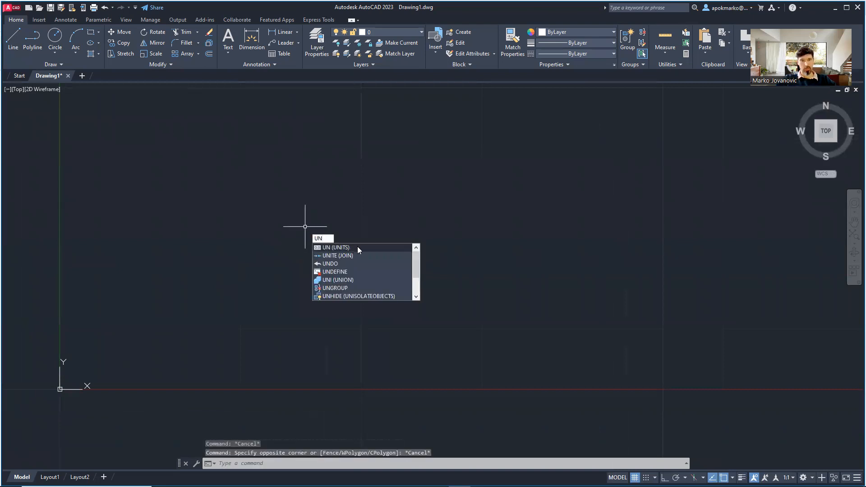
{"action": "type", "text": "I"}
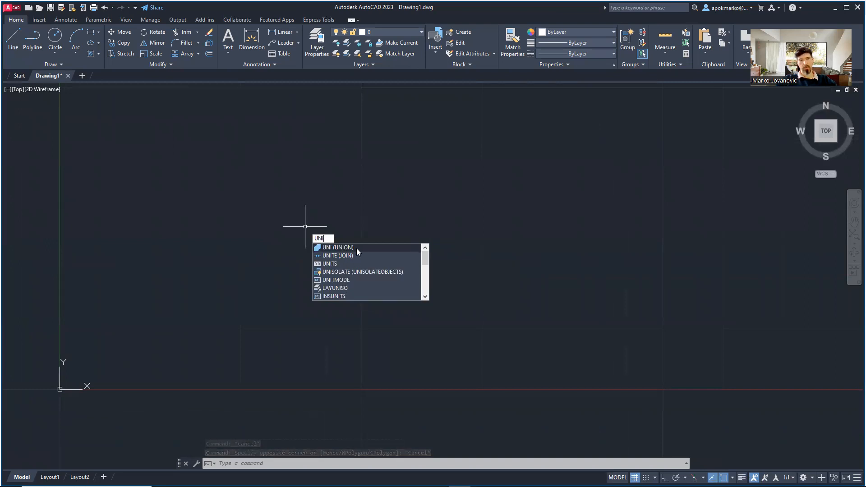
{"action": "key", "text": "BackSpace"}
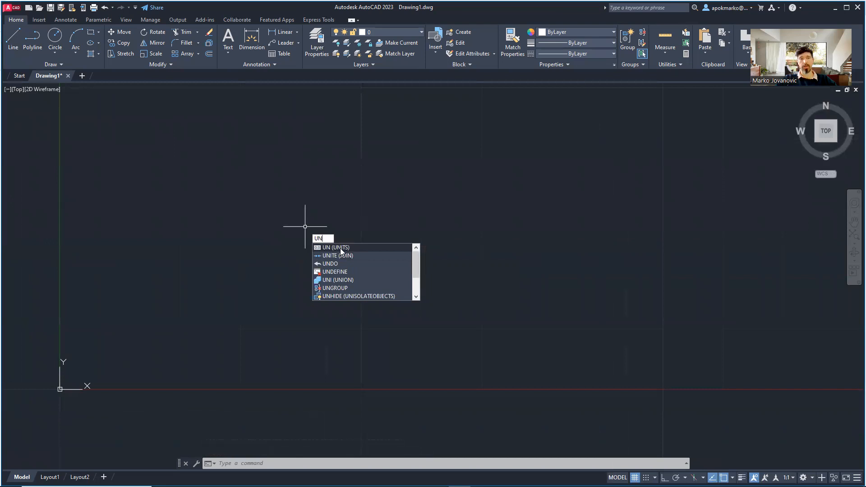
{"action": "left_click", "coordinate": [339, 248]}
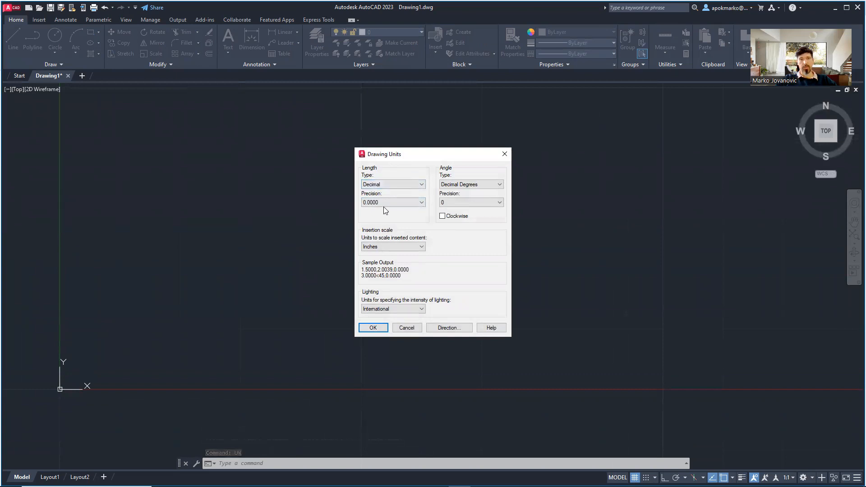
{"action": "left_click", "coordinate": [388, 184]}
{"action": "left_click", "coordinate": [388, 184]}
{"action": "left_click", "coordinate": [388, 184]}
{"action": "left_click", "coordinate": [388, 185]}
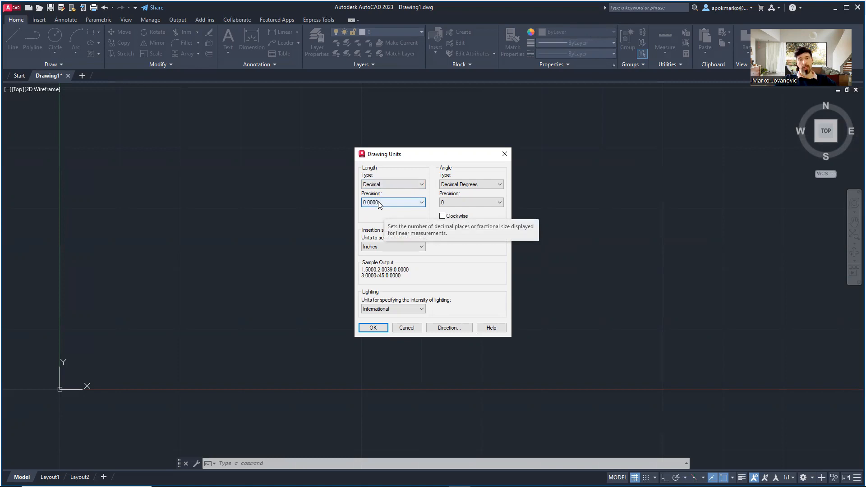
{"action": "left_click", "coordinate": [394, 246]}
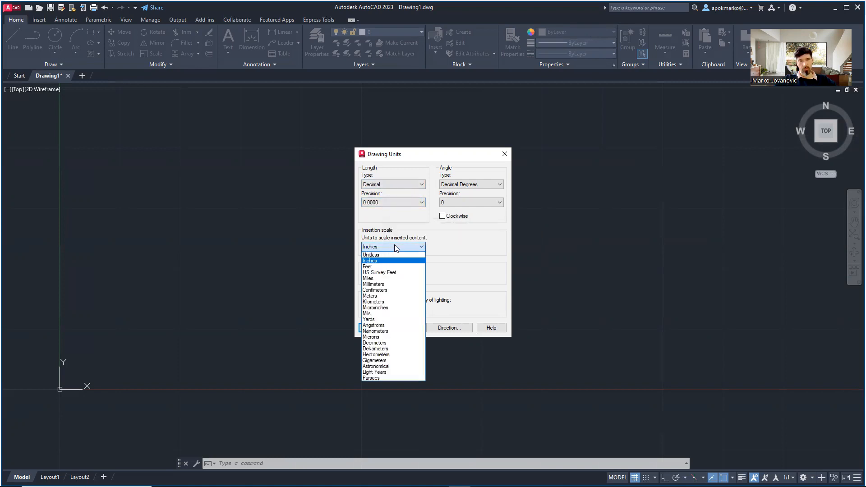
{"action": "left_click", "coordinate": [387, 290]}
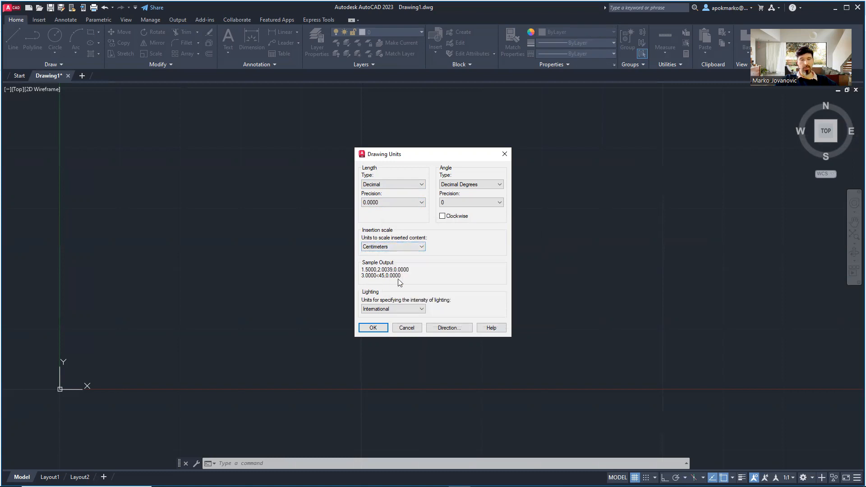
Set the length precision to 0.00, leave the angle precision at 0, and apply the drawing units.
{"action": "left_click", "coordinate": [377, 203]}
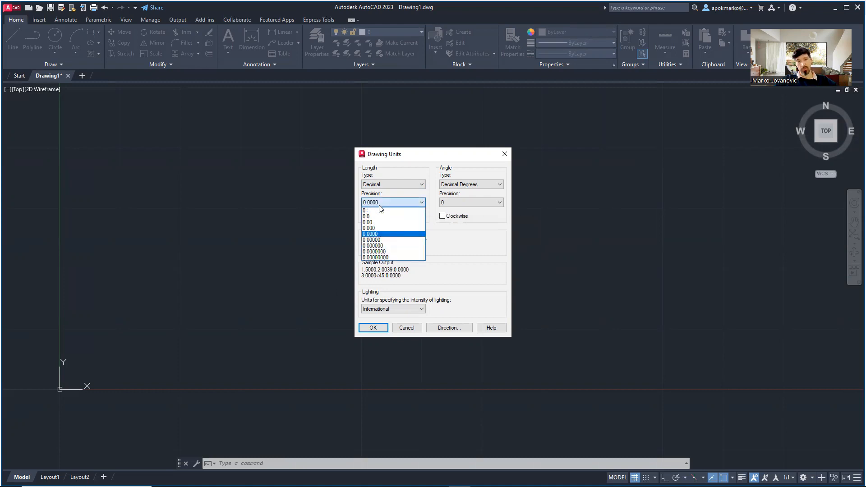
{"action": "left_click", "coordinate": [389, 222]}
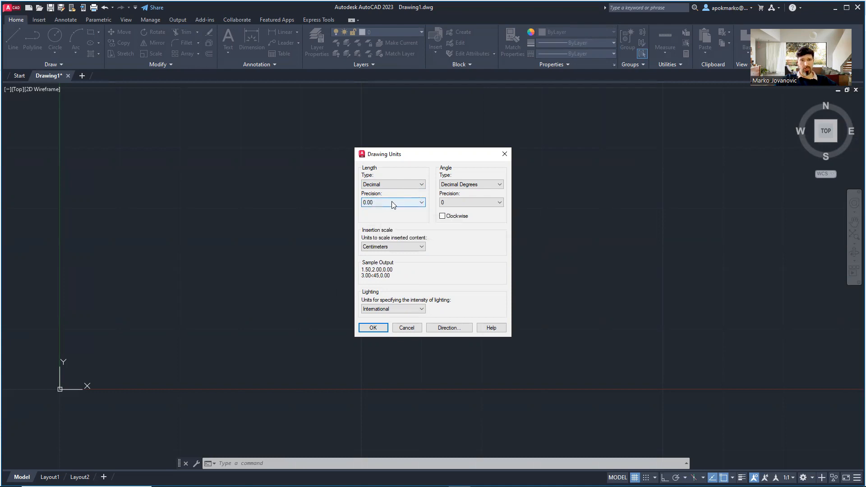
{"action": "left_click", "coordinate": [468, 203]}
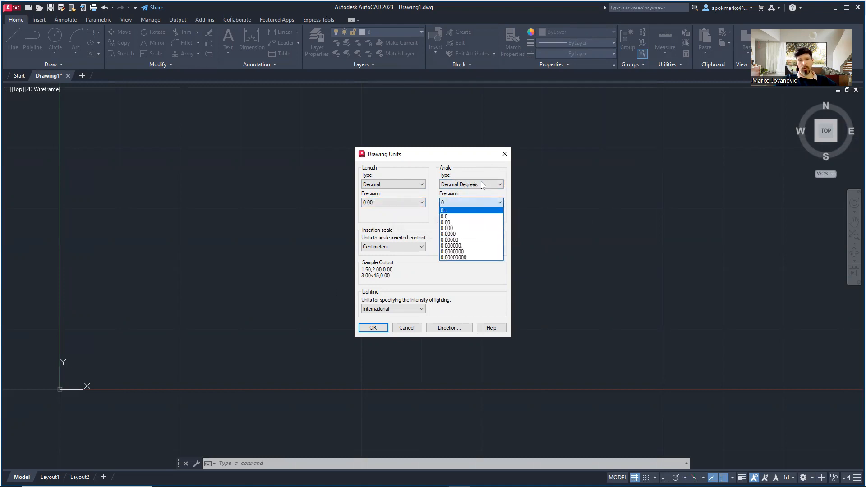
{"action": "left_click", "coordinate": [491, 196]}
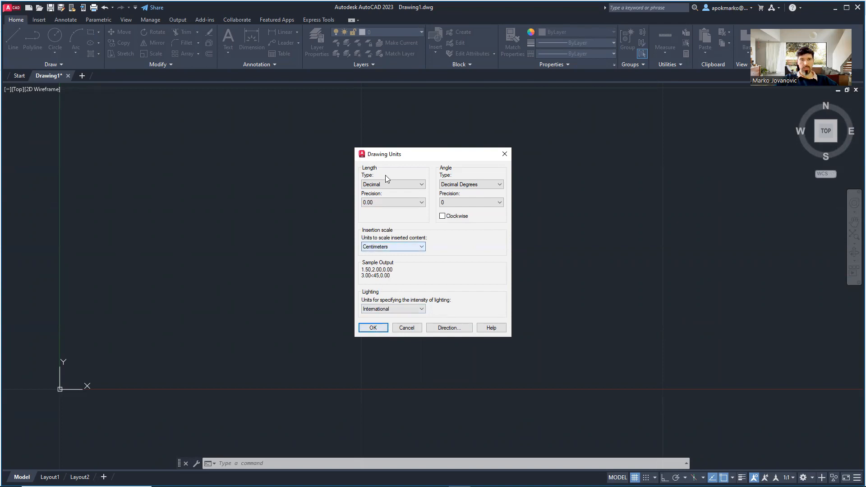
{"action": "left_click", "coordinate": [373, 328]}
Bring the apartment floor plan image from File Explorer into the drawing and place its insertion point above and to the right of the origin.
{"action": "scroll", "coordinate": [257, 244], "scroll_direction": "down", "scroll_amount": 3}
{"action": "middle_click_drag", "start_coordinate": [303, 213], "coordinate": [219, 265]}
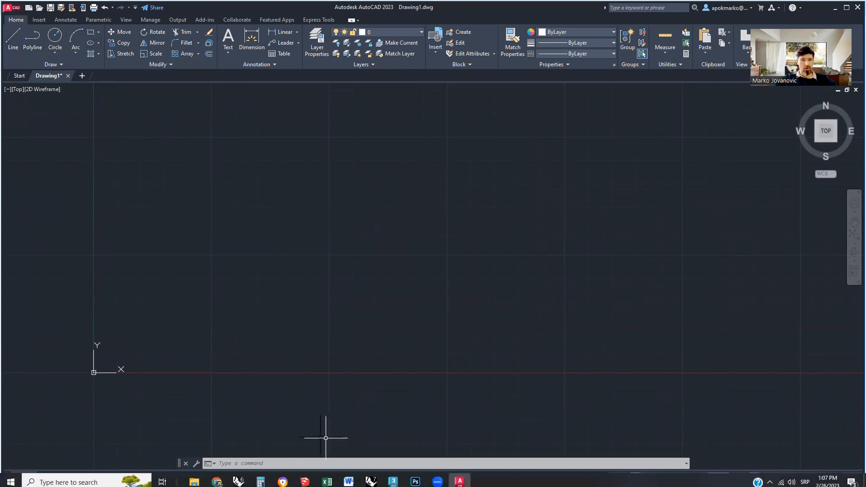
{"action": "left_click", "coordinate": [194, 477]}
{"action": "left_click_drag", "start_coordinate": [70, 132], "coordinate": [616, 270]}
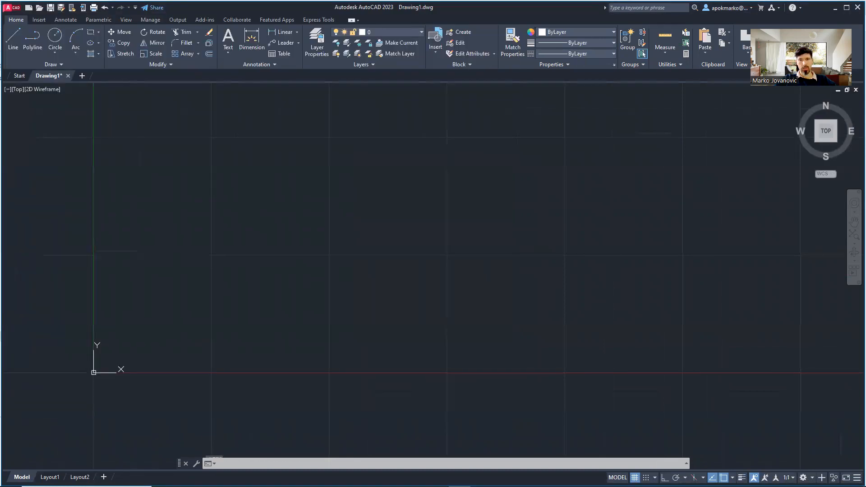
{"action": "left_click", "coordinate": [248, 314]}
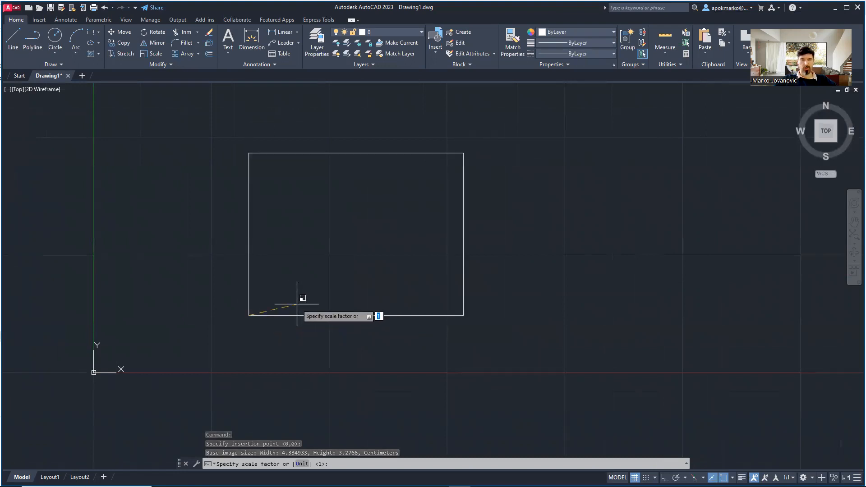
Mark the scale factor prompt with a red circle and arrow in a screen capture, and discard the capture.
{"action": "key", "text": "Print"}
{"action": "left_click_drag", "start_coordinate": [149, 99], "coordinate": [576, 401]}
{"action": "mouse_move", "coordinate": [394, 298]}
{"action": "left_mouse_down"}
{"action": "mouse_move", "coordinate": [395, 323]}
{"action": "mouse_move", "coordinate": [389, 296]}
{"action": "left_mouse_up"}
{"action": "left_click_drag", "start_coordinate": [381, 244], "coordinate": [381, 290]}
{"action": "left_click_drag", "start_coordinate": [377, 279], "coordinate": [391, 288]}
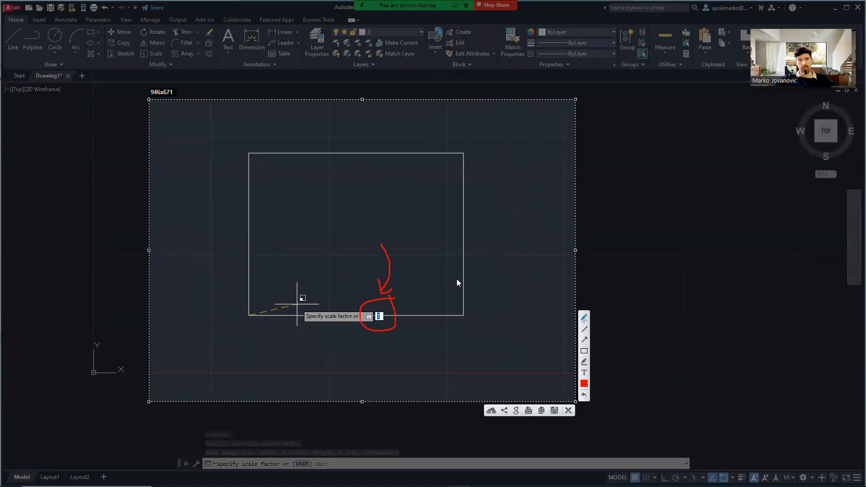
{"action": "key", "text": "Escape"}
Accept the image's scale factor of 1 and fix its rotation at 0° with Ortho.
{"action": "key", "text": "Return"}
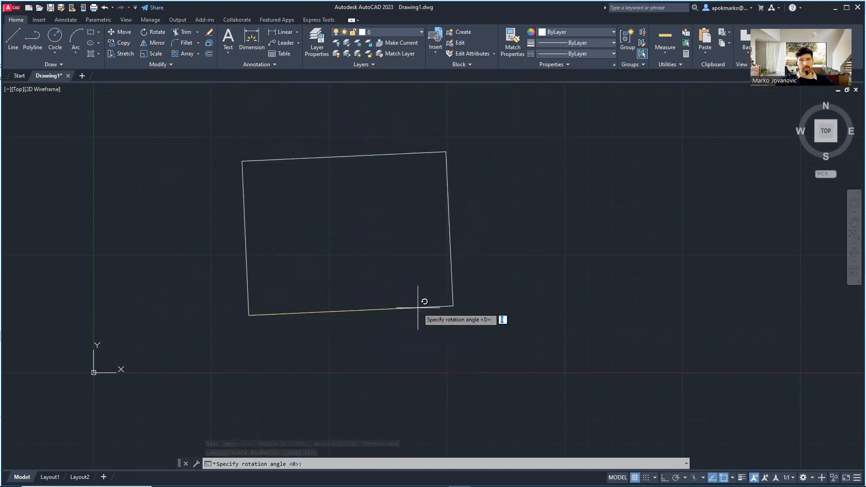
{"action": "key", "text": "F8"}
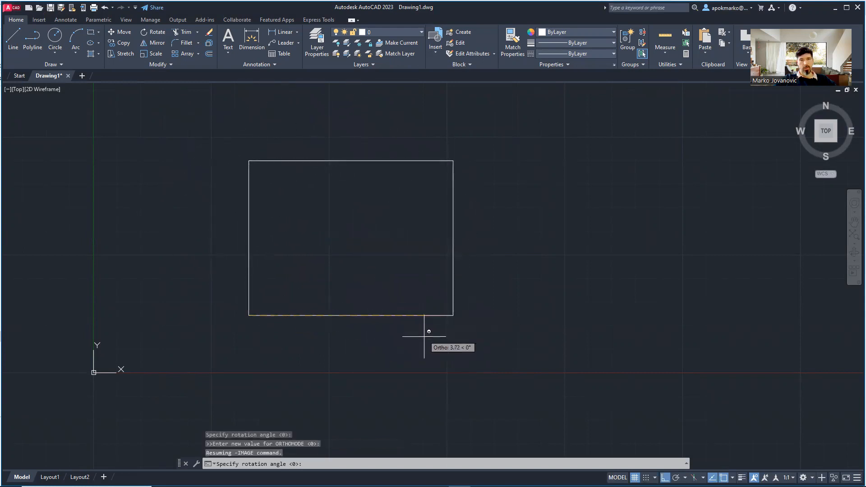
{"action": "left_click", "coordinate": [409, 286]}
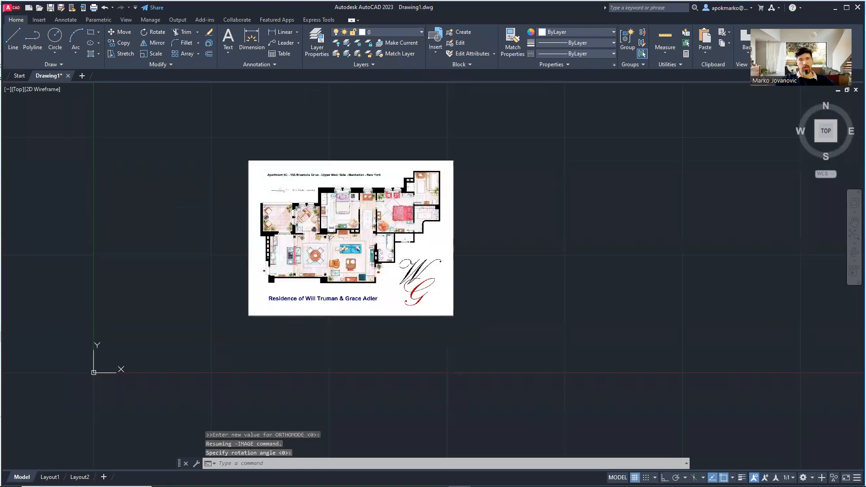
Turn off object snap tracking and object snap.
{"action": "left_click", "coordinate": [712, 477]}
{"action": "left_click", "coordinate": [723, 477]}
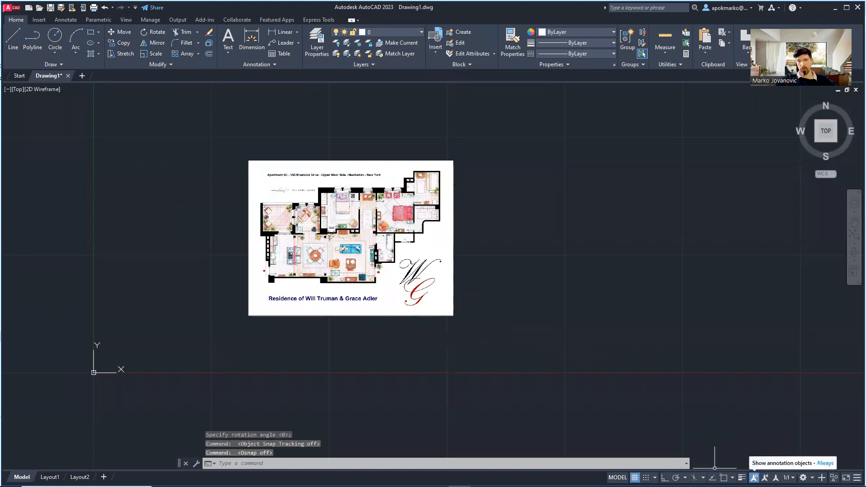
Toggle the display of annotation objects and the drawing grid off and back on.
{"action": "left_click", "coordinate": [754, 477]}
{"action": "left_click", "coordinate": [753, 477]}
{"action": "key", "text": "F7"}
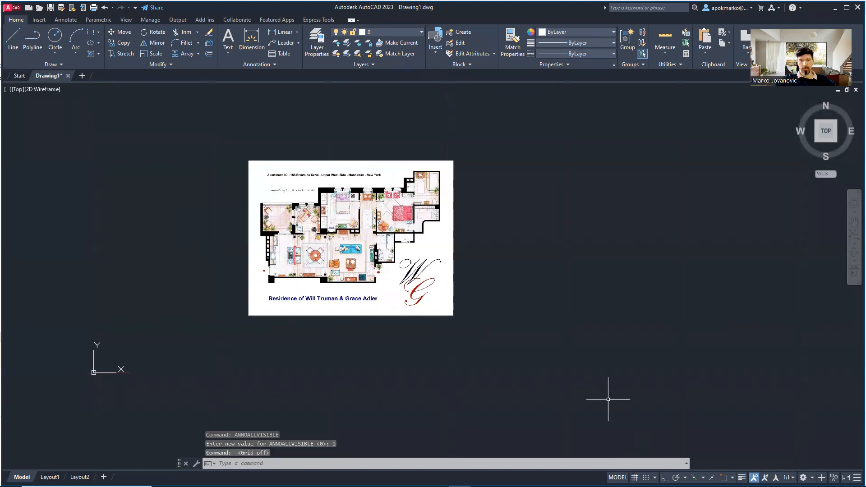
{"action": "mouse_move", "coordinate": [307, 181]}
{"action": "middle_mouse_down"}
{"action": "mouse_move", "coordinate": [356, 161]}
{"action": "mouse_move", "coordinate": [254, 168]}
{"action": "middle_mouse_up"}
{"action": "left_click", "coordinate": [634, 477]}
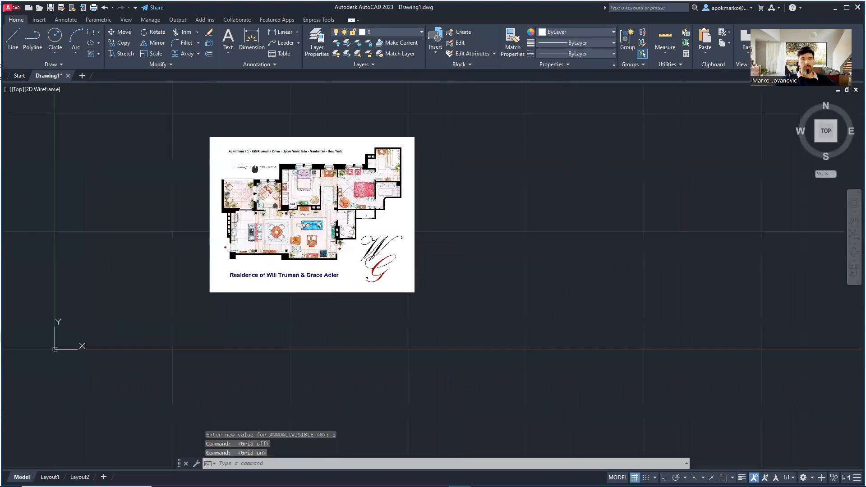
Draw a single slightly descending line across the floor plan image, extending past its left and right edges.
{"action": "scroll", "coordinate": [298, 225], "scroll_direction": "up", "scroll_amount": 2}
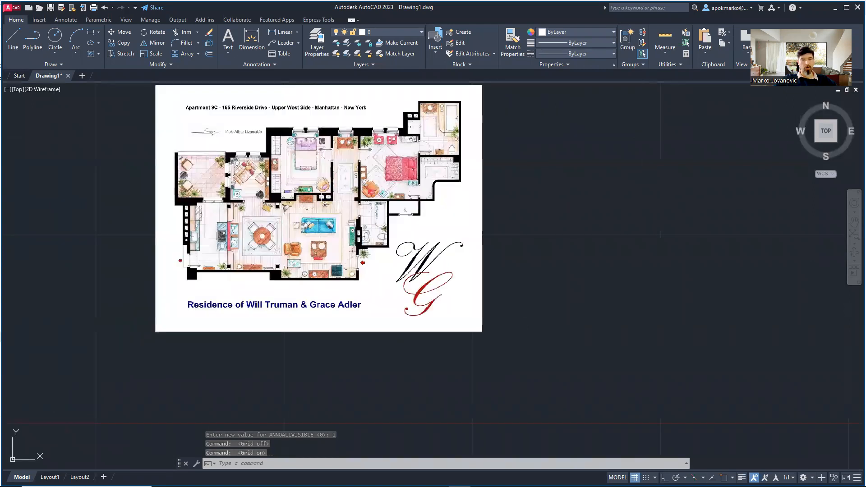
{"action": "scroll", "coordinate": [321, 153], "scroll_direction": "up", "scroll_amount": 2}
{"action": "middle_click_drag", "start_coordinate": [321, 153], "coordinate": [355, 203]}
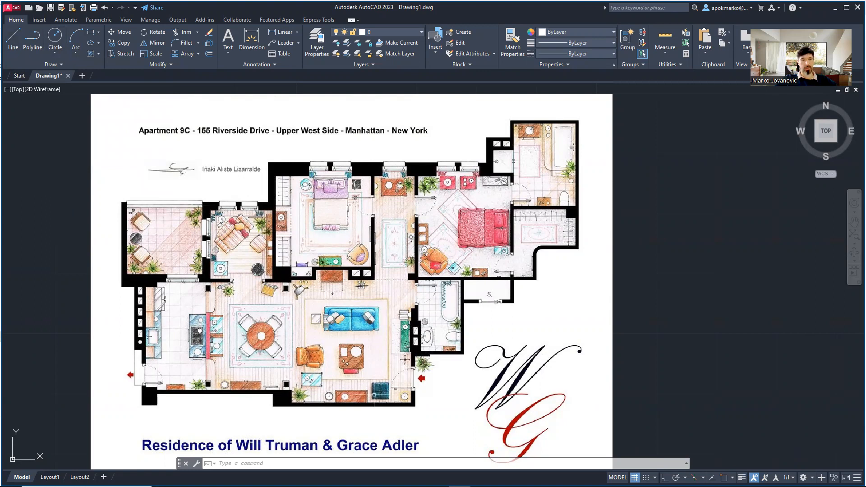
{"action": "scroll", "coordinate": [305, 257], "scroll_direction": "down", "scroll_amount": 2}
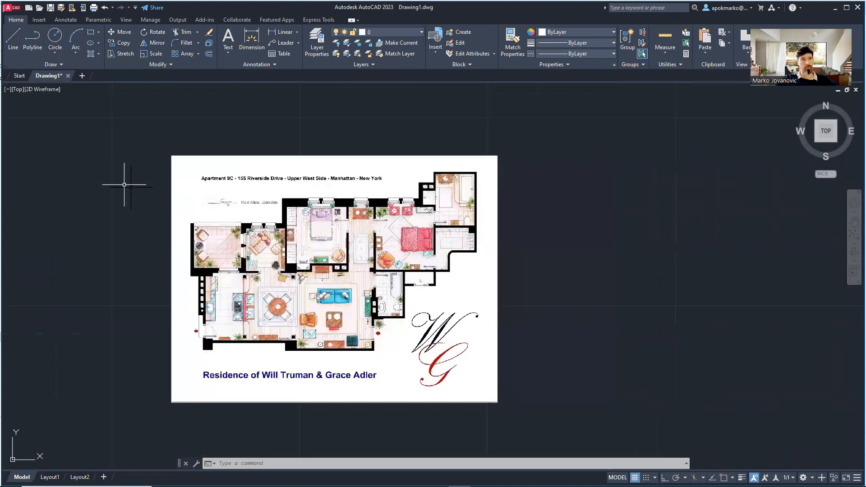
{"action": "left_click", "coordinate": [11, 40]}
{"action": "left_click", "coordinate": [123, 288]}
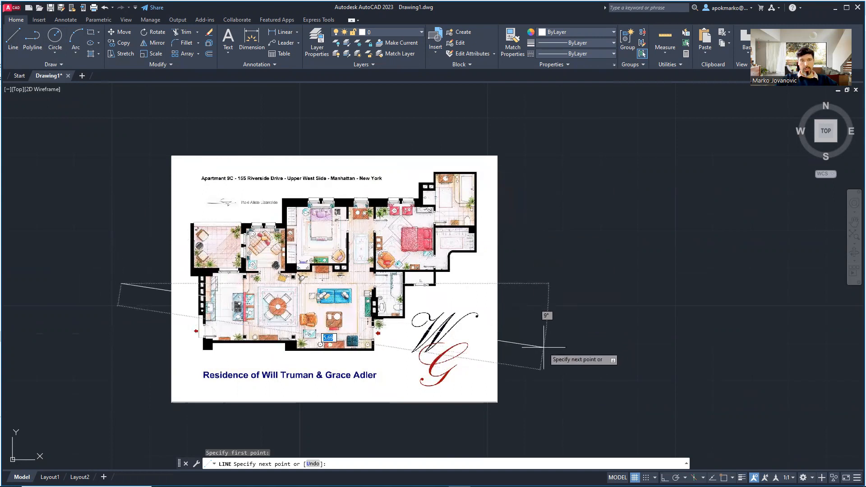
{"action": "left_click", "coordinate": [529, 362]}
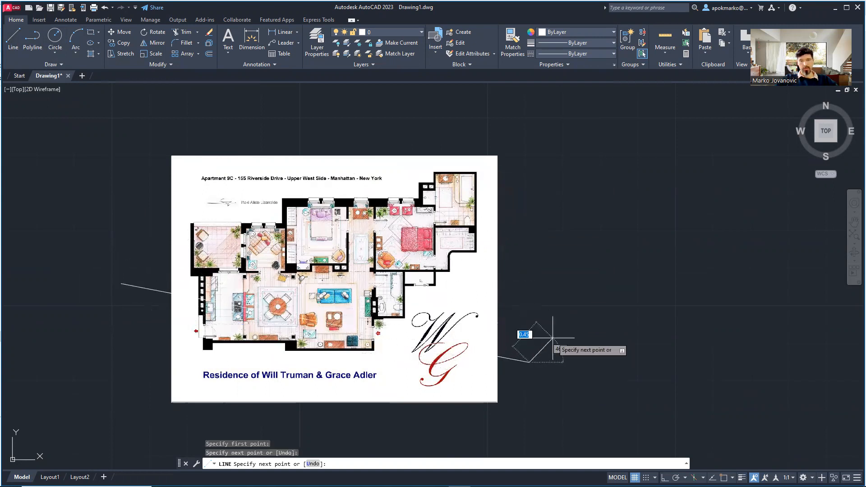
{"action": "key", "text": "Return"}
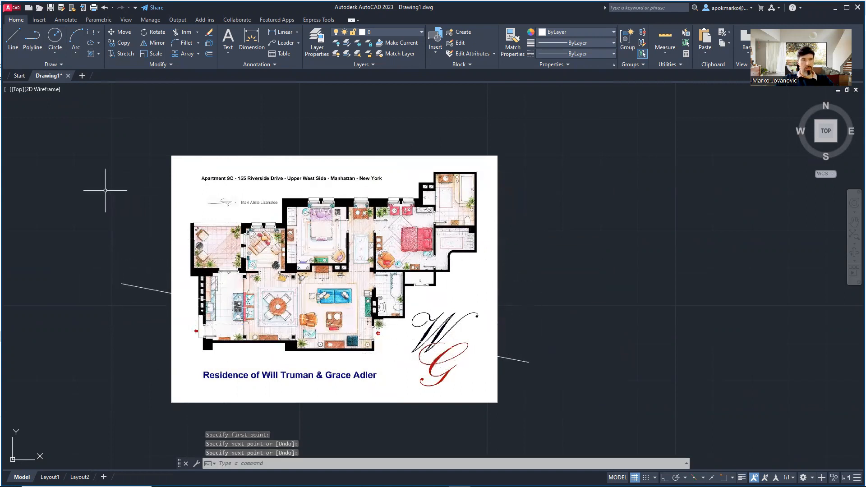
{"action": "left_click", "coordinate": [13, 43]}
{"action": "left_click", "coordinate": [137, 235]}
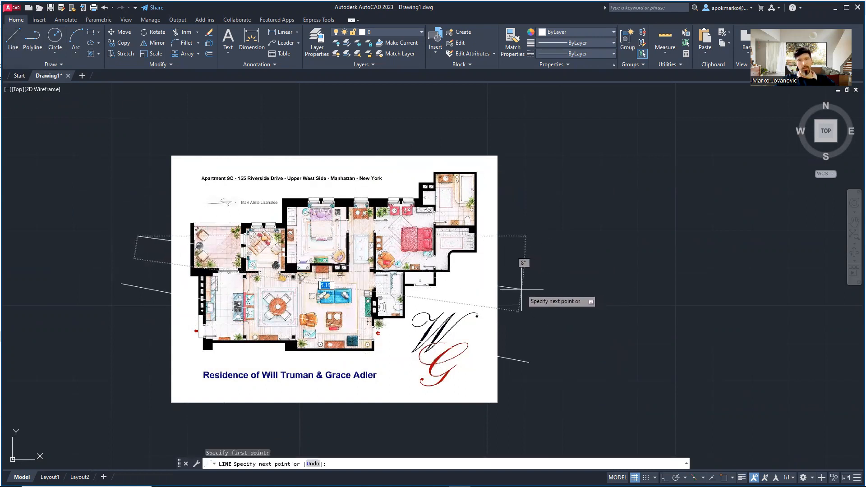
{"action": "key", "text": "Escape"}
{"action": "type", "text": "L"}
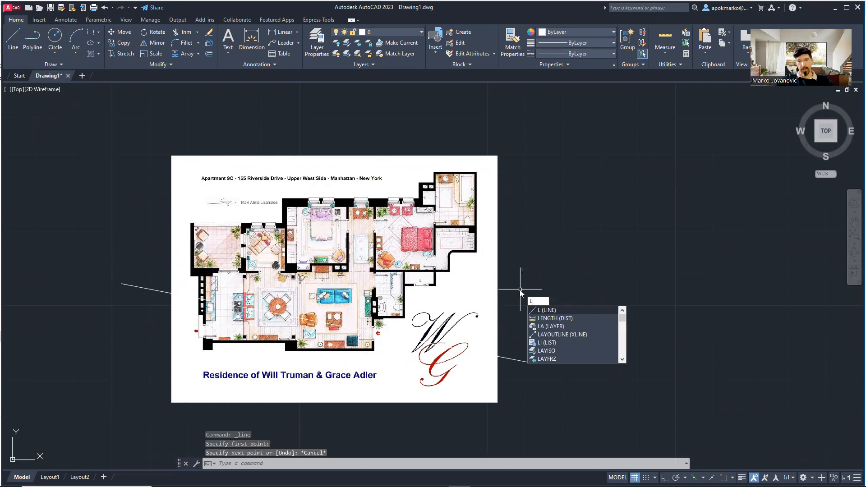
{"action": "key", "text": "Return"}
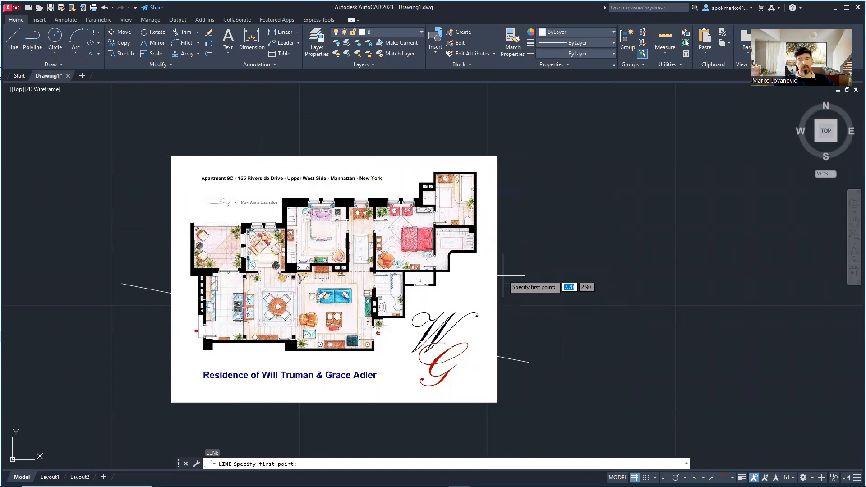
{"action": "left_click", "coordinate": [140, 230]}
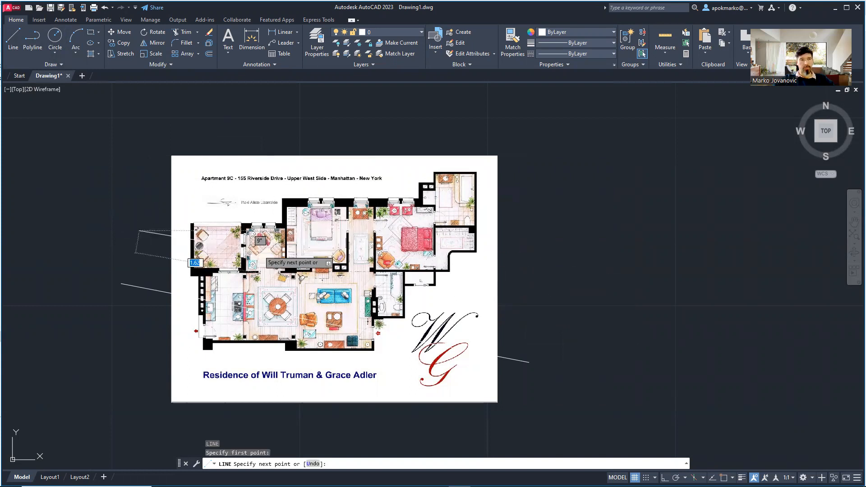
{"action": "key", "text": "Escape"}
Delete the slanted line that crosses the floor plan image.
{"action": "scroll", "coordinate": [153, 299], "scroll_direction": "up", "scroll_amount": 2}
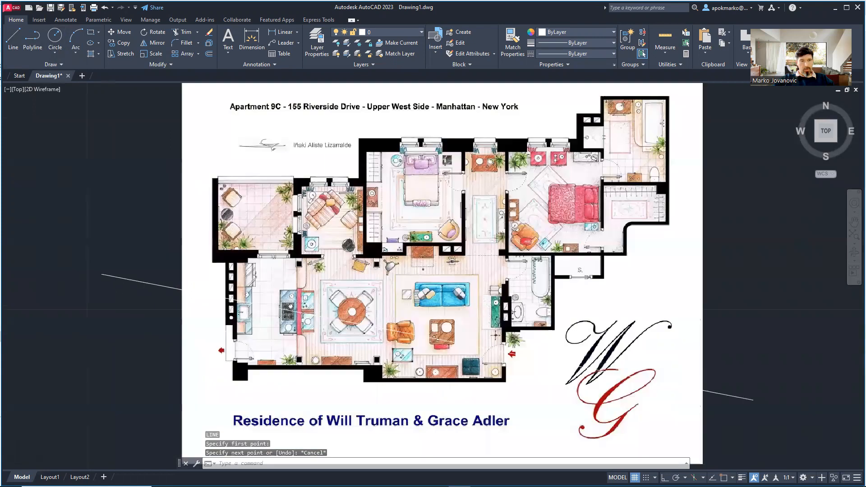
{"action": "scroll", "coordinate": [176, 295], "scroll_direction": "up", "scroll_amount": 5}
{"action": "middle_click_drag", "start_coordinate": [581, 295], "coordinate": [318, 174]}
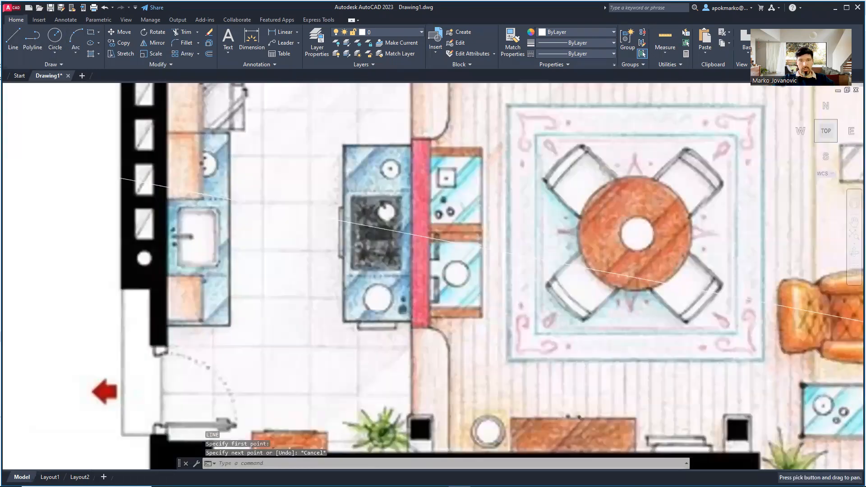
{"action": "scroll", "coordinate": [314, 192], "scroll_direction": "down", "scroll_amount": 8}
{"action": "scroll", "coordinate": [672, 253], "scroll_direction": "up", "scroll_amount": 2}
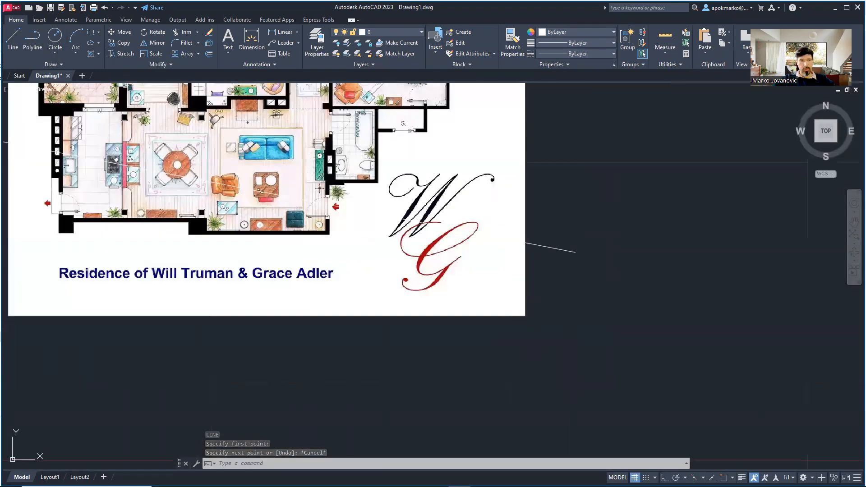
{"action": "scroll", "coordinate": [528, 228], "scroll_direction": "up", "scroll_amount": 7}
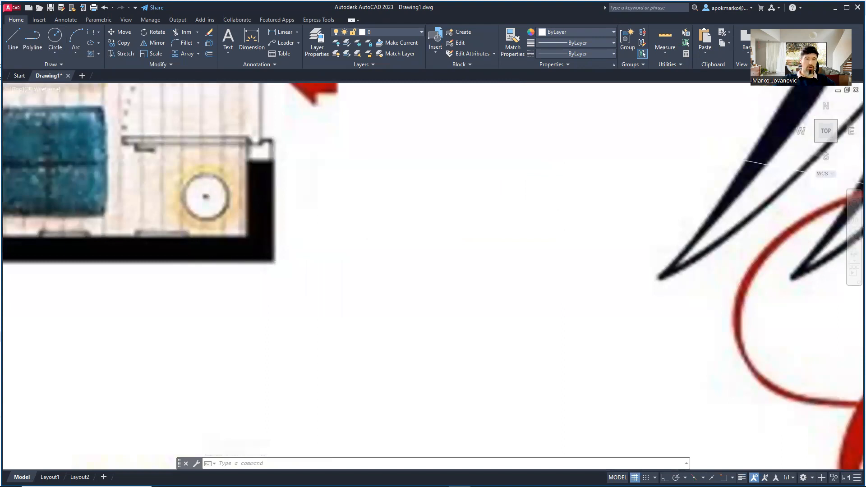
{"action": "scroll", "coordinate": [336, 263], "scroll_direction": "down", "scroll_amount": 9}
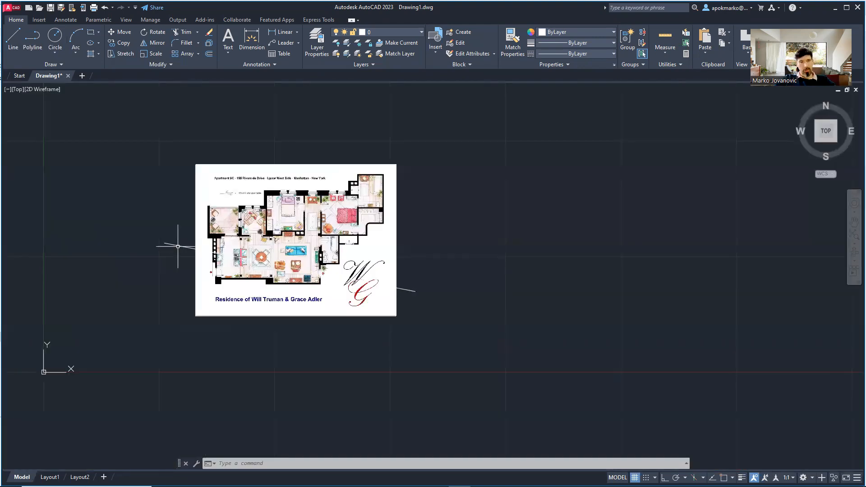
{"action": "left_click", "coordinate": [181, 246]}
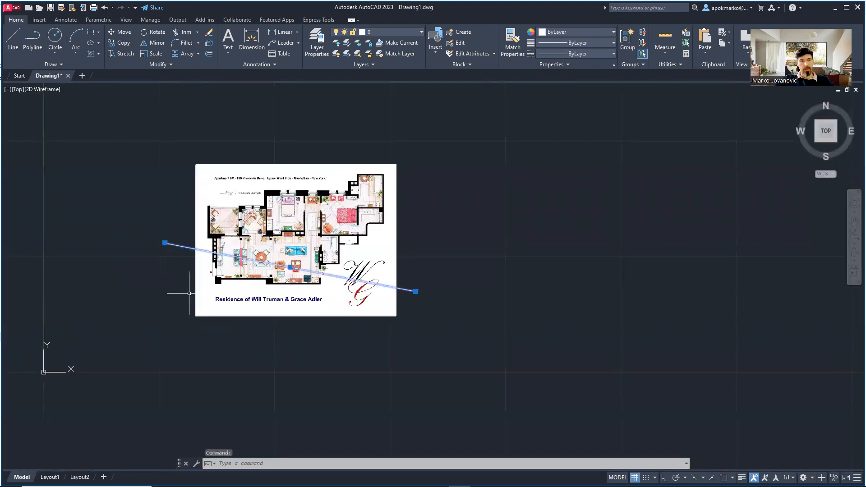
{"action": "key", "text": "Delete"}
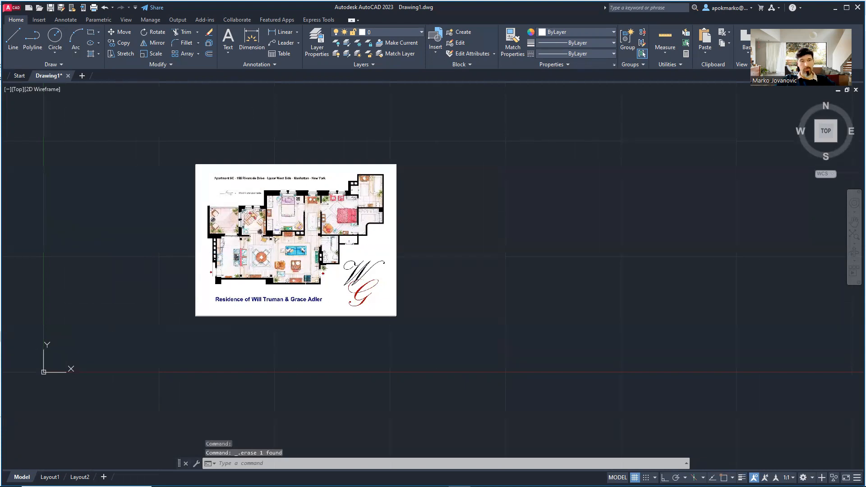
Set the floor plan image's fade to 67 and deselect the image.
{"action": "left_click", "coordinate": [402, 328]}
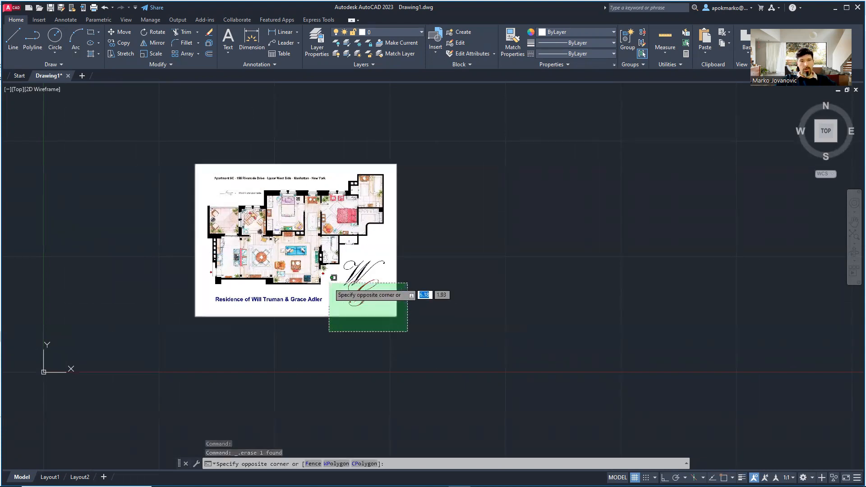
{"action": "left_click", "coordinate": [308, 316]}
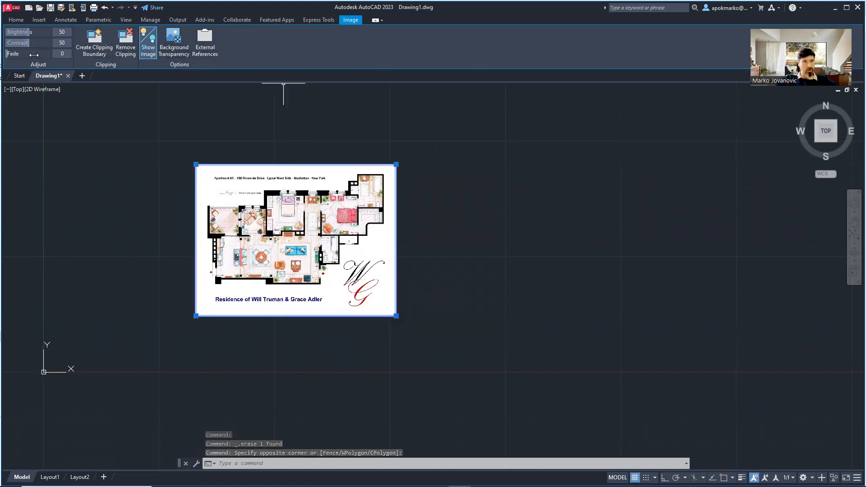
{"action": "mouse_move", "coordinate": [34, 55]}
{"action": "left_mouse_down"}
{"action": "mouse_move", "coordinate": [24, 56]}
{"action": "mouse_move", "coordinate": [45, 54]}
{"action": "left_mouse_up"}
{"action": "left_click", "coordinate": [527, 257]}
{"action": "left_click", "coordinate": [527, 258]}
{"action": "left_click", "coordinate": [411, 259]}
{"action": "left_click", "coordinate": [411, 259]}
{"action": "key", "text": "Escape"}
{"action": "scroll", "coordinate": [404, 263], "scroll_direction": "up", "scroll_amount": 4}
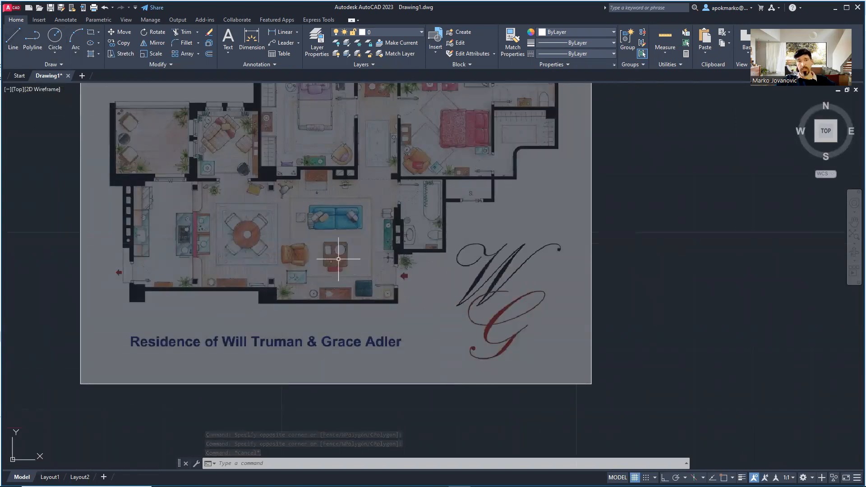
{"action": "left_click", "coordinate": [9, 38]}
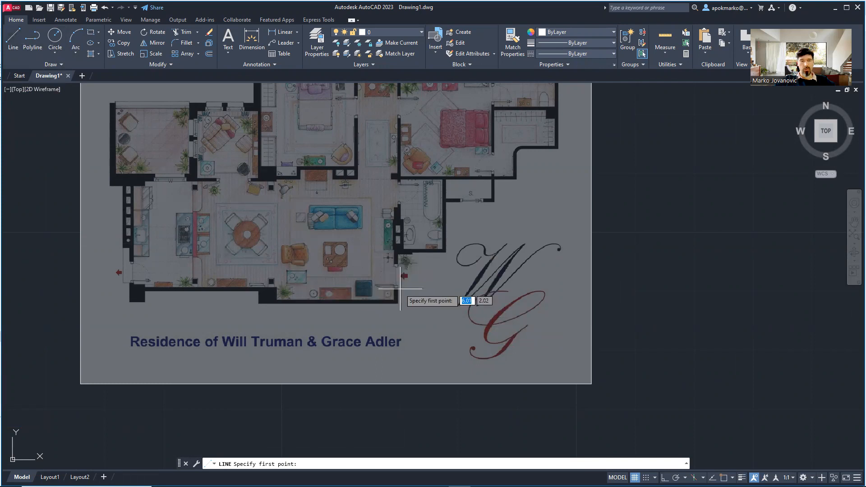
{"action": "scroll", "coordinate": [397, 280], "scroll_direction": "up", "scroll_amount": 6}
{"action": "key", "text": "Escape"}
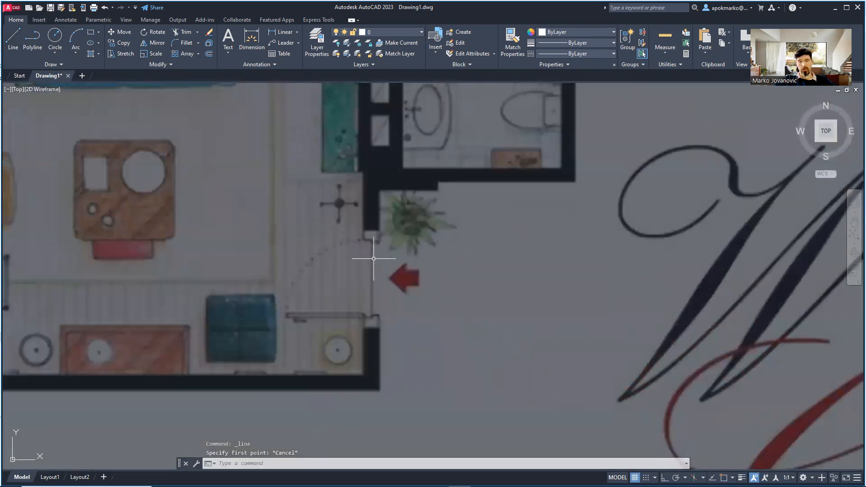
{"action": "key", "text": "Return"}
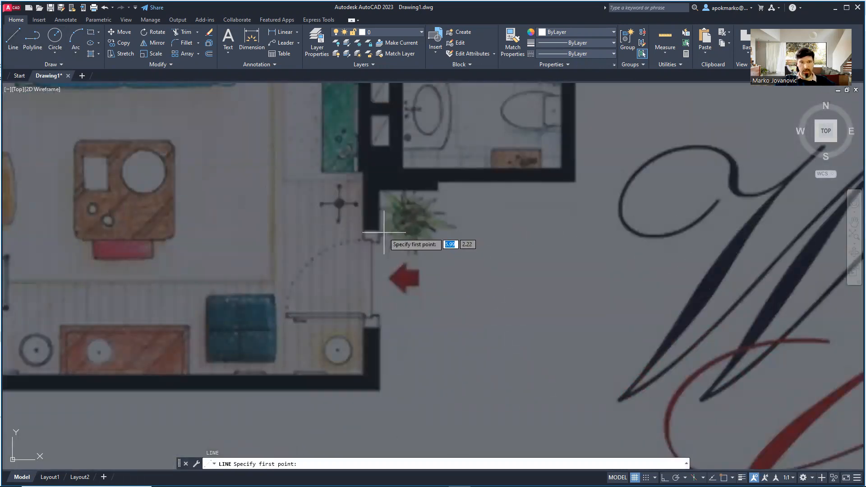
{"action": "scroll", "coordinate": [383, 234], "scroll_direction": "up", "scroll_amount": 2}
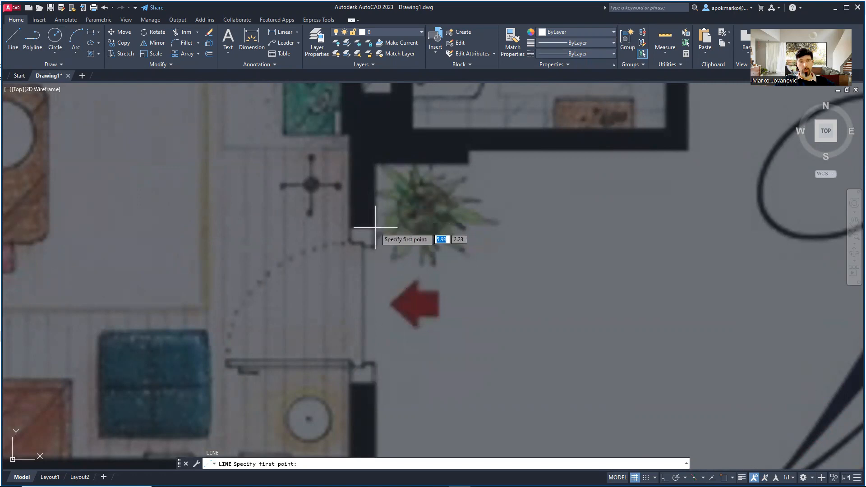
{"action": "scroll", "coordinate": [375, 227], "scroll_direction": "down", "scroll_amount": 10}
{"action": "key", "text": "Escape"}
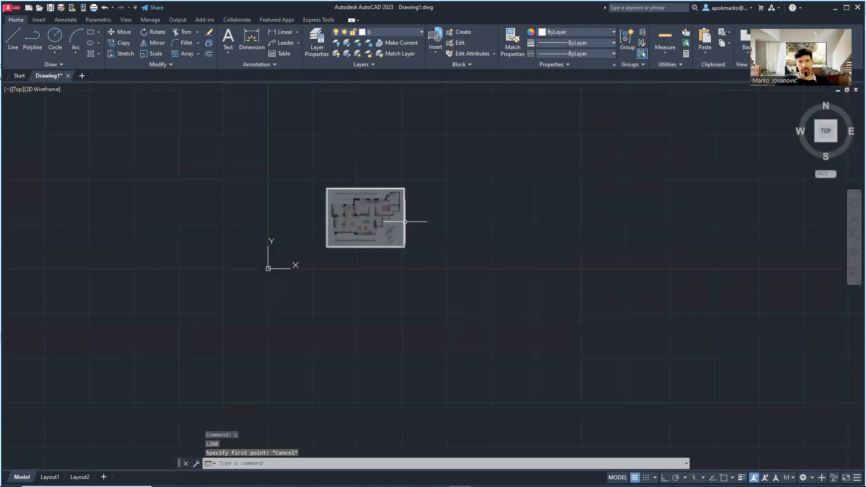
Copy the faded floor plan image about 6.6 units horizontally to its right with Ortho on.
{"action": "left_click", "coordinate": [405, 221]}
{"action": "middle_click_drag", "start_coordinate": [405, 222], "coordinate": [290, 221]}
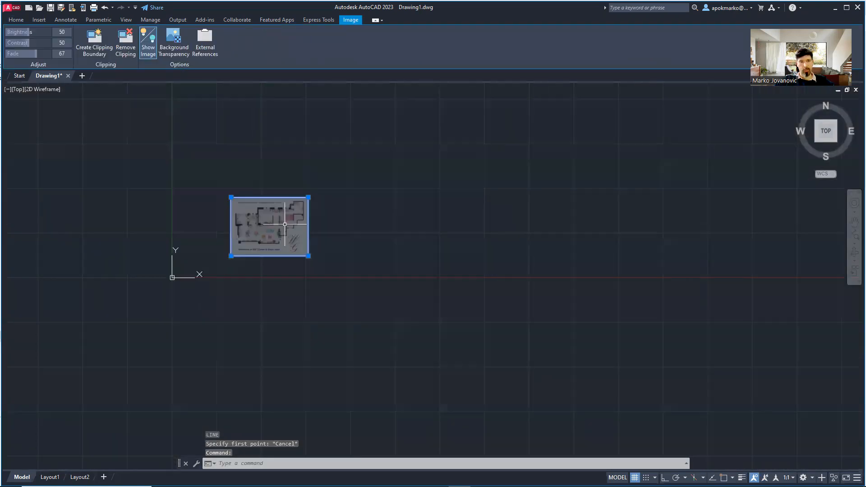
{"action": "scroll", "coordinate": [286, 223], "scroll_direction": "up", "scroll_amount": 4}
{"action": "type", "text": "COPY"}
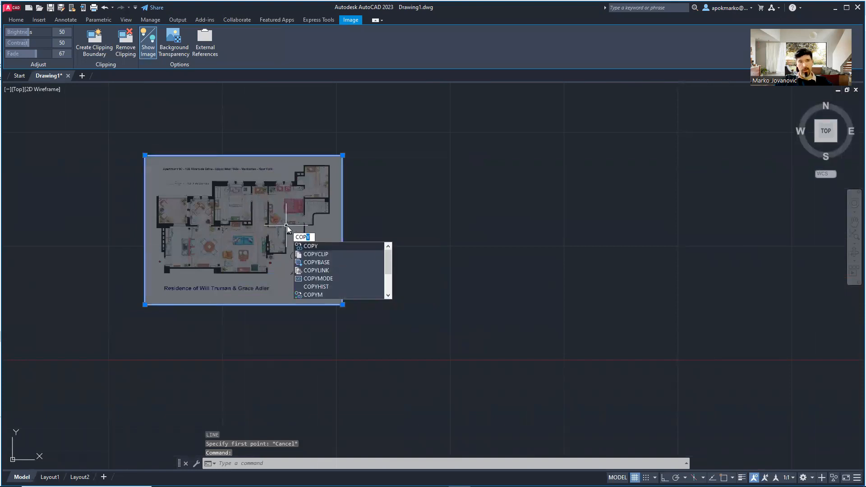
{"action": "key", "text": "Return"}
{"action": "left_click", "coordinate": [254, 235]}
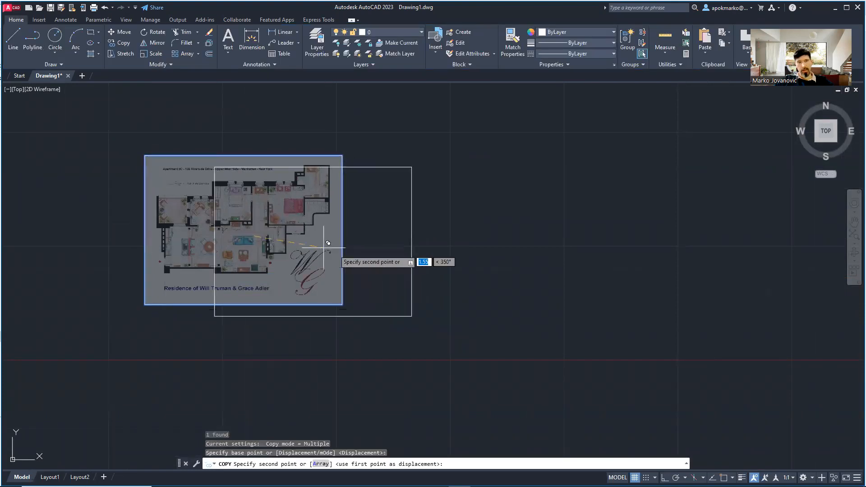
{"action": "key", "text": "F8"}
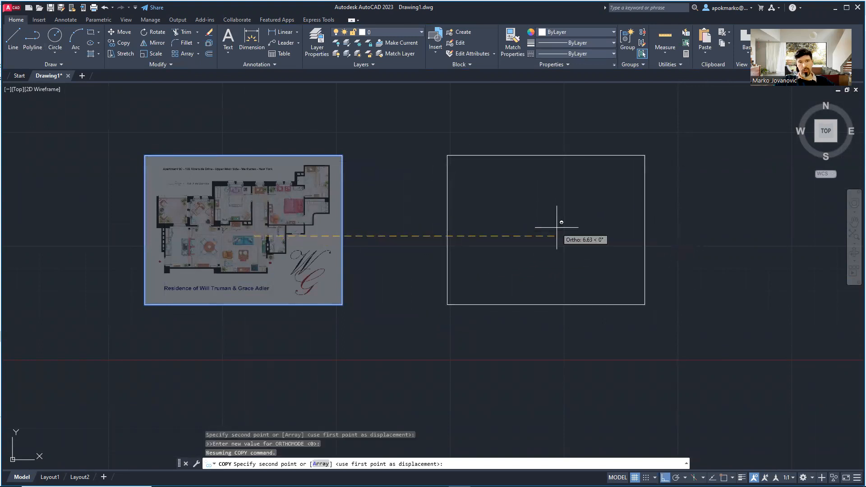
{"action": "left_click", "coordinate": [559, 226]}
{"action": "key", "text": "Return"}
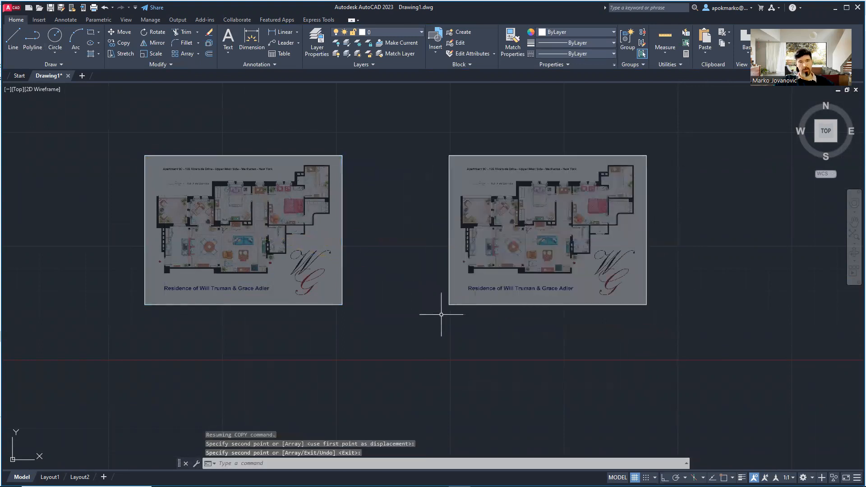
Check the entrance door opening's width on the original floor plan image with a temporary vertical line, leaving the line unplaced.
{"action": "middle_click_drag", "start_coordinate": [263, 228], "coordinate": [277, 225]}
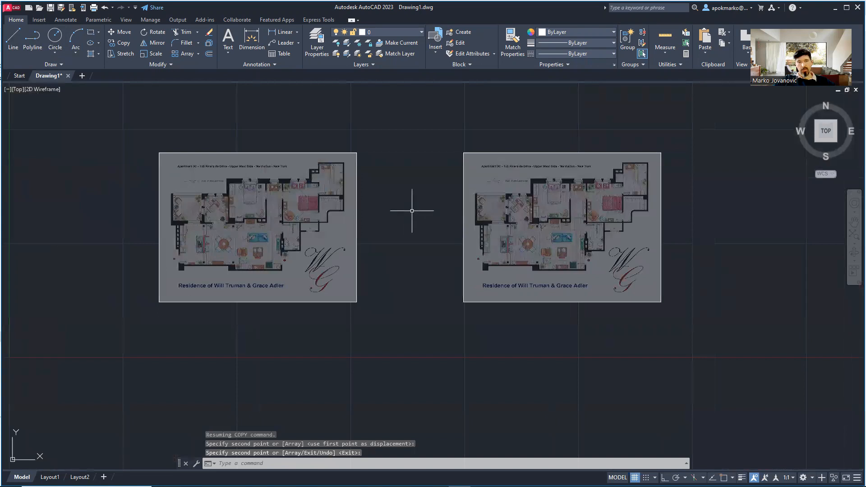
{"action": "scroll", "coordinate": [288, 252], "scroll_direction": "up", "scroll_amount": 10}
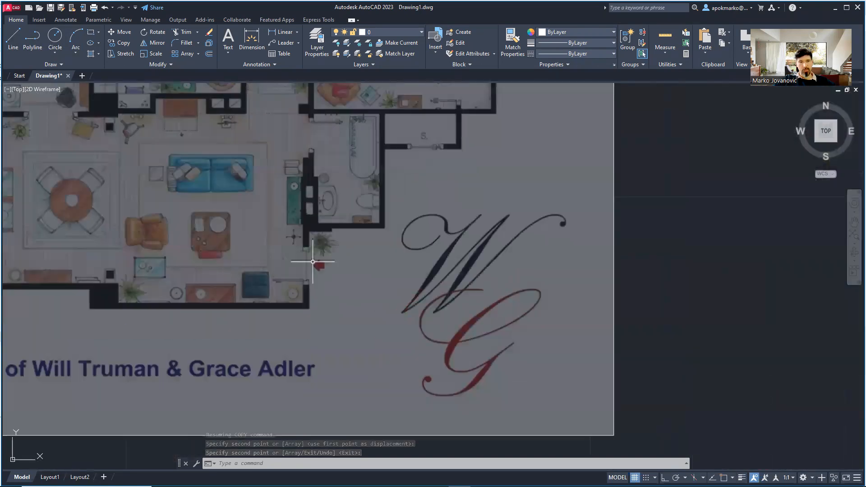
{"action": "type", "text": "kl"}
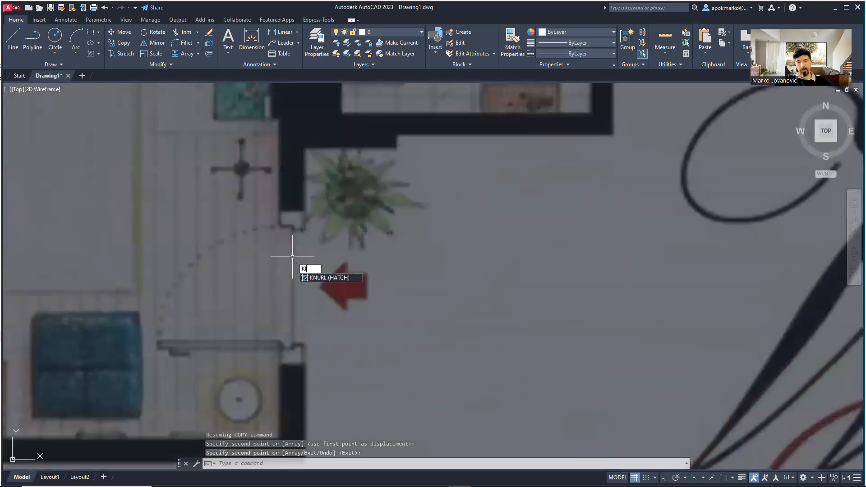
{"action": "key", "text": "Return"}
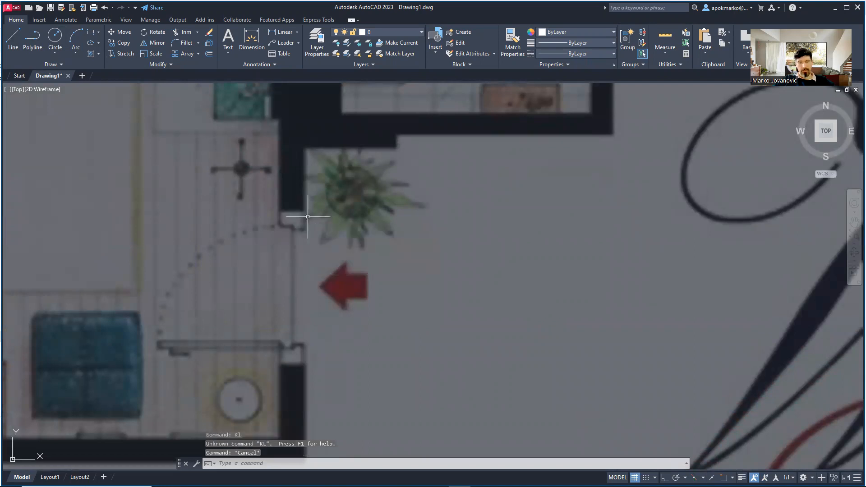
{"action": "type", "text": "l"}
{"action": "key", "text": "Return"}
{"action": "left_click", "coordinate": [303, 211]}
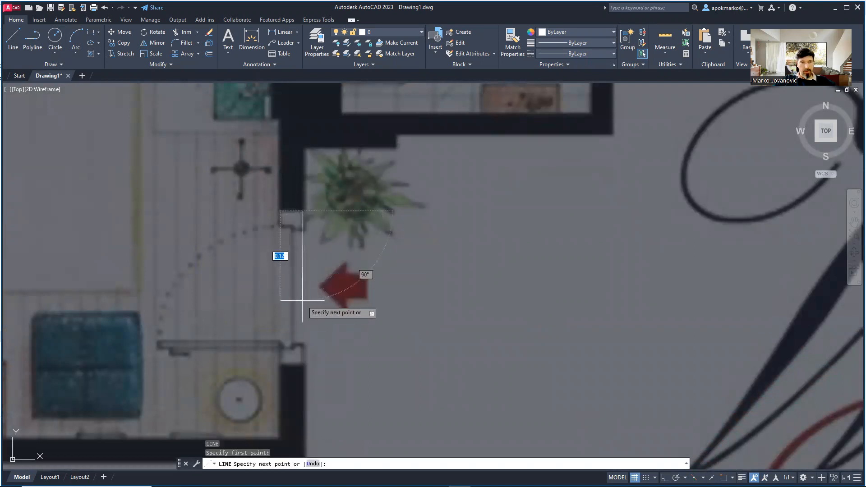
{"action": "key", "text": "F8"}
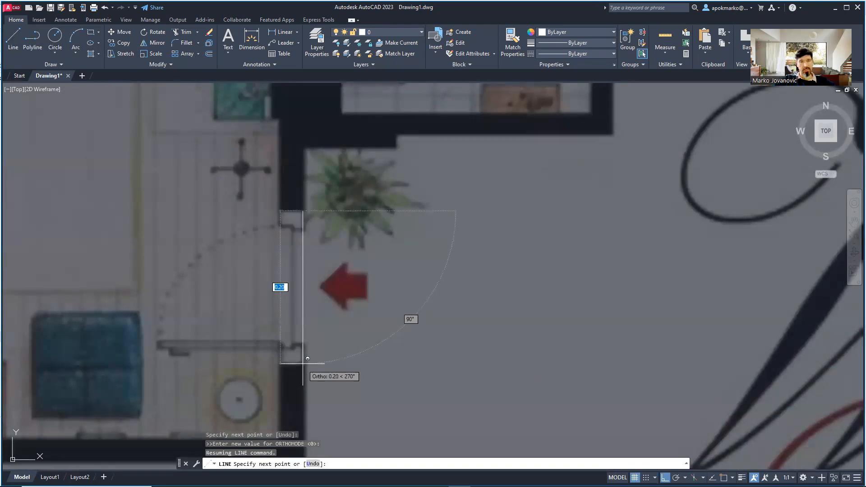
{"action": "key", "text": "Escape"}
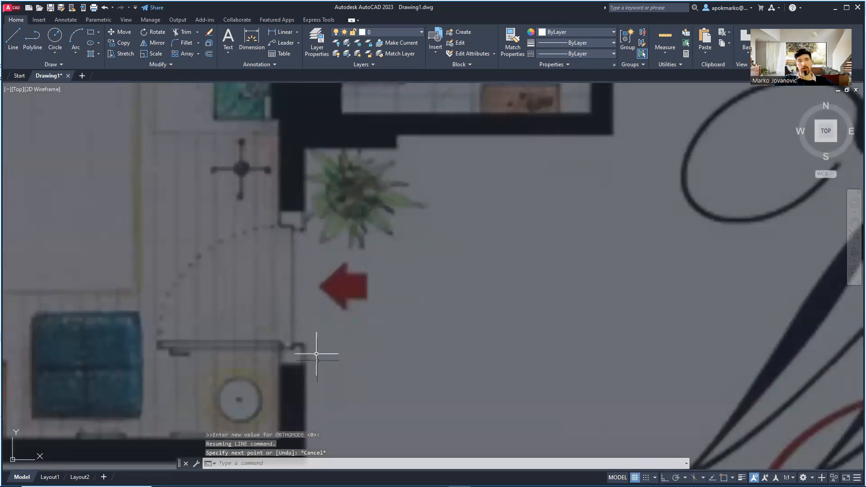
Move the original floor plan image diagonally up and to the right, above the reference copy.
{"action": "scroll", "coordinate": [312, 281], "scroll_direction": "down", "scroll_amount": 6}
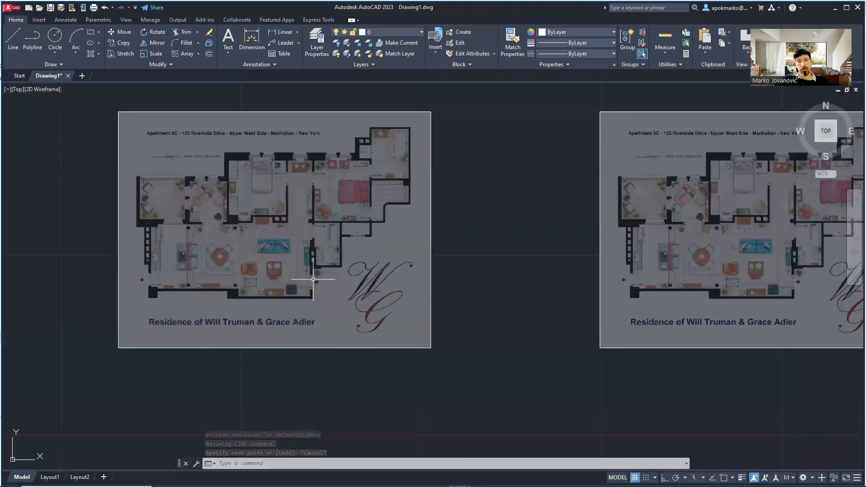
{"action": "scroll", "coordinate": [315, 278], "scroll_direction": "down", "scroll_amount": 6}
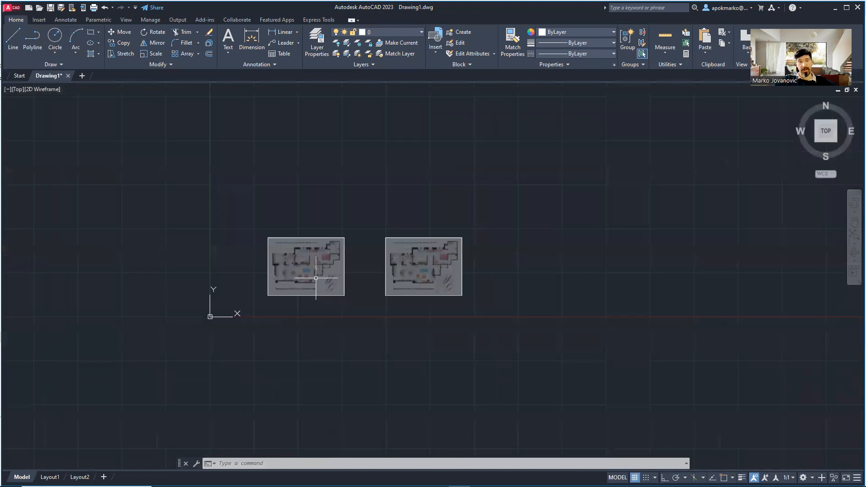
{"action": "left_click", "coordinate": [331, 296]}
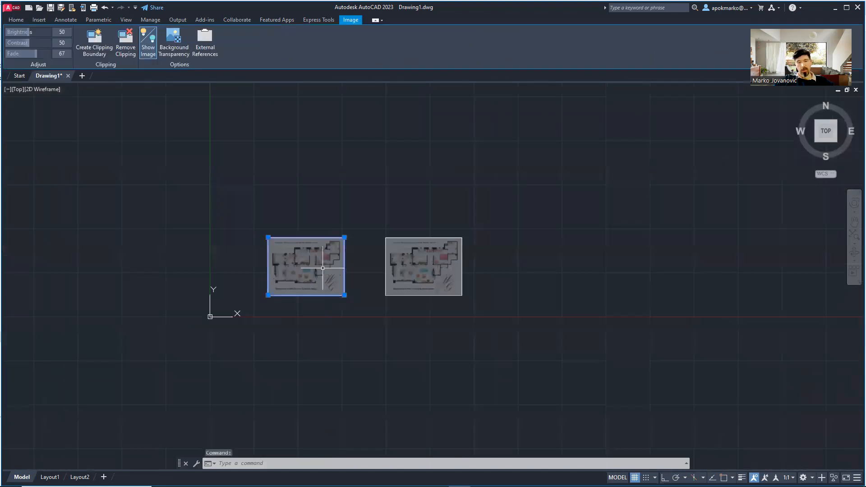
{"action": "key", "text": "Return"}
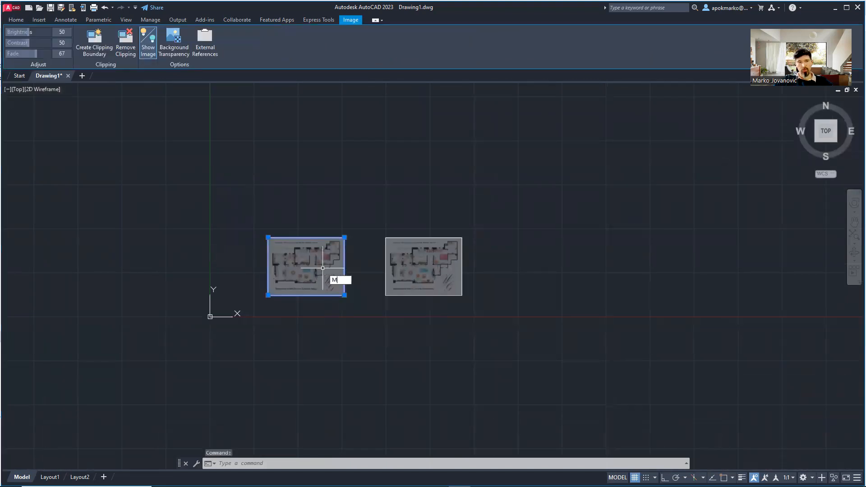
{"action": "left_click", "coordinate": [287, 275]}
{"action": "left_click", "coordinate": [369, 188]}
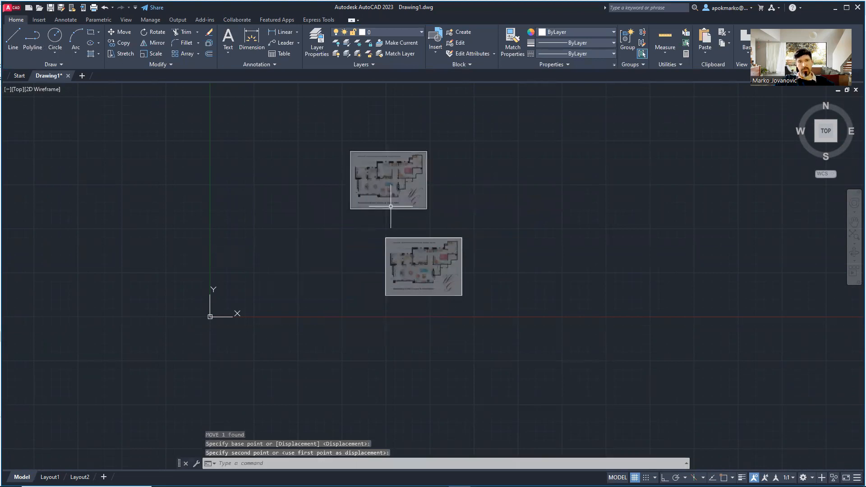
Move the reference copy of the floor plan about 20 units away, to the far side of the Y axis.
{"action": "left_click", "coordinate": [422, 296]}
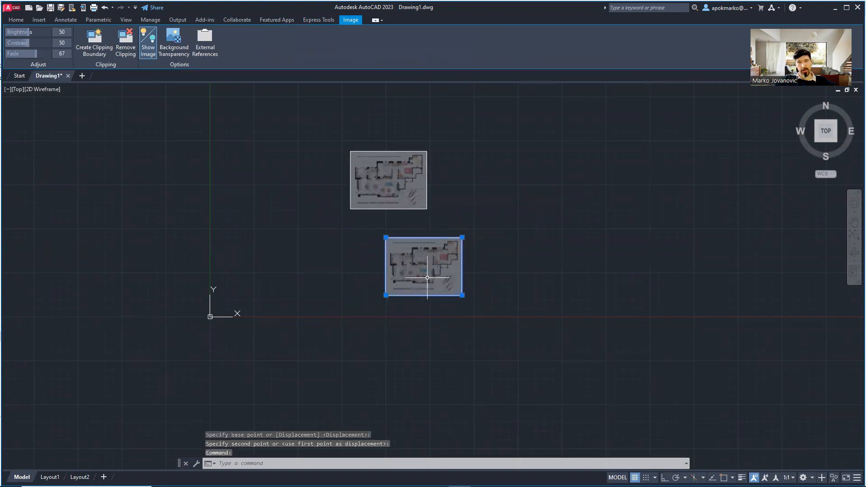
{"action": "key", "text": "Return"}
{"action": "left_click", "coordinate": [441, 257]}
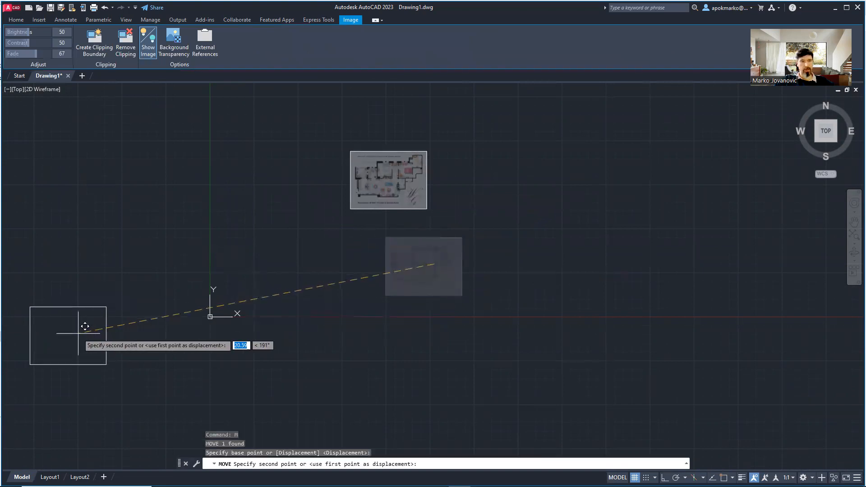
{"action": "left_click", "coordinate": [84, 326]}
{"action": "middle_click_drag", "start_coordinate": [384, 243], "coordinate": [377, 268]}
Start scaling the original floor plan image, with the base point at the upper outer corner of the entrance door opening.
{"action": "scroll", "coordinate": [383, 212], "scroll_direction": "up", "scroll_amount": 6}
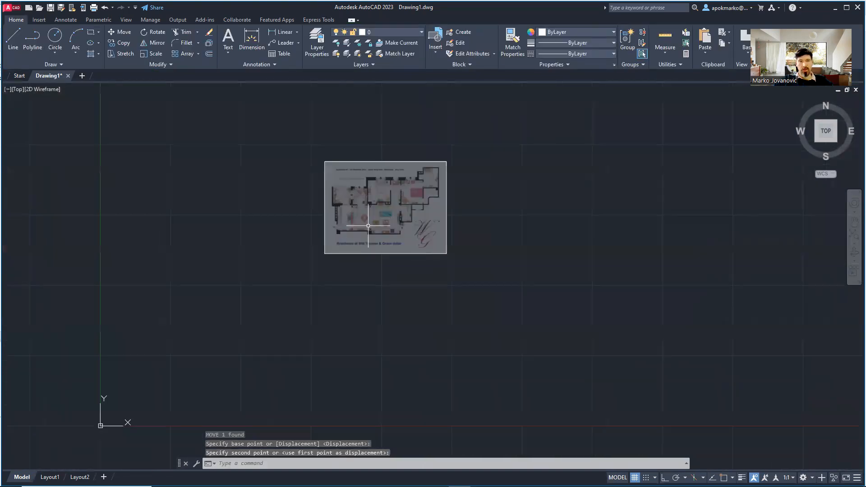
{"action": "scroll", "coordinate": [425, 219], "scroll_direction": "up", "scroll_amount": 8}
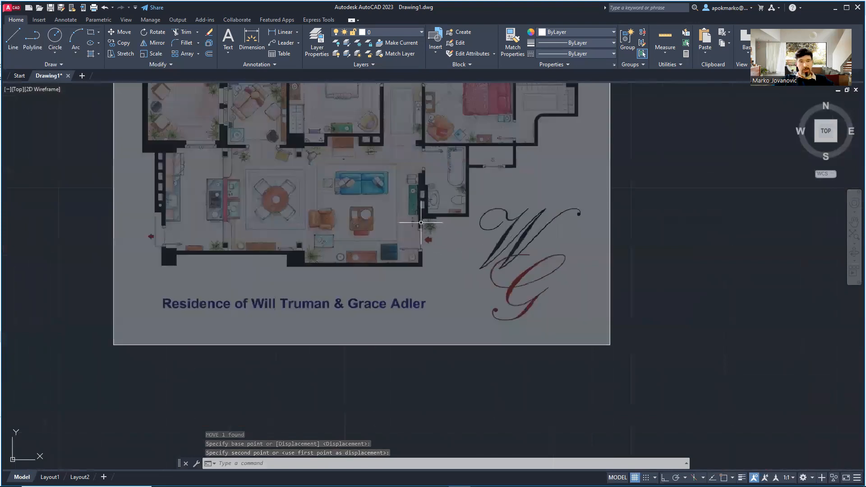
{"action": "scroll", "coordinate": [406, 223], "scroll_direction": "down", "scroll_amount": 10}
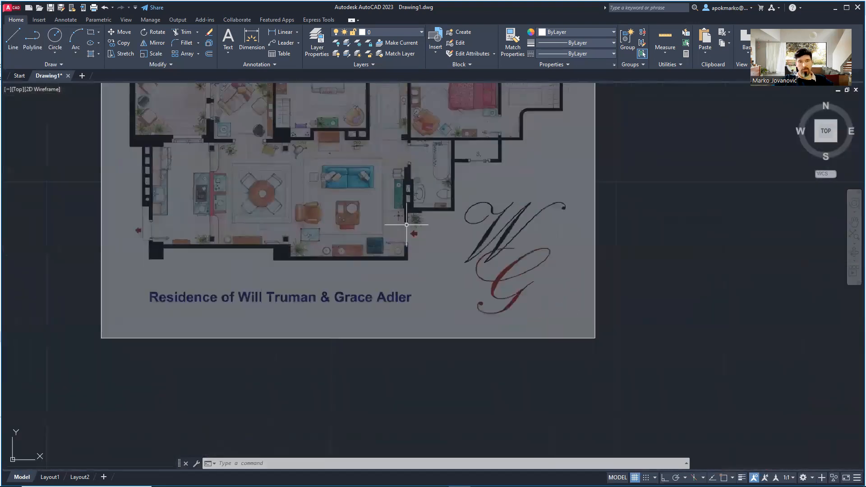
{"action": "left_click", "coordinate": [545, 328]}
{"action": "left_click", "coordinate": [440, 258]}
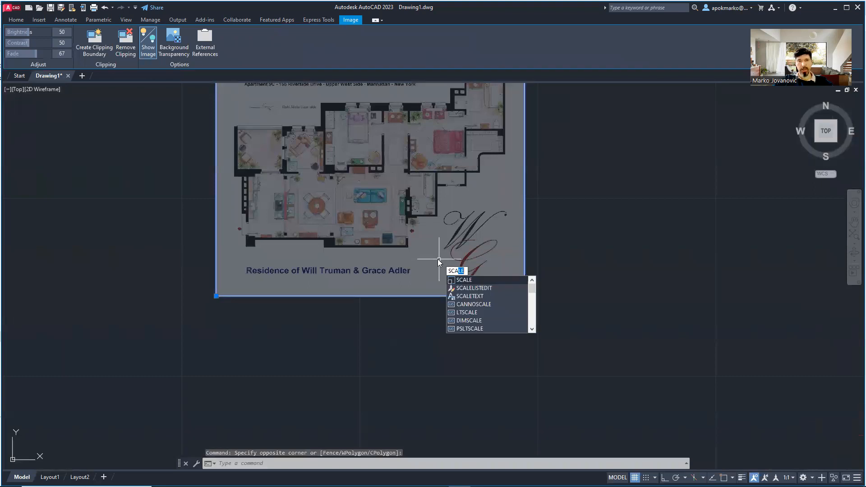
{"action": "key", "text": "Return"}
{"action": "scroll", "coordinate": [406, 226], "scroll_direction": "up", "scroll_amount": 5}
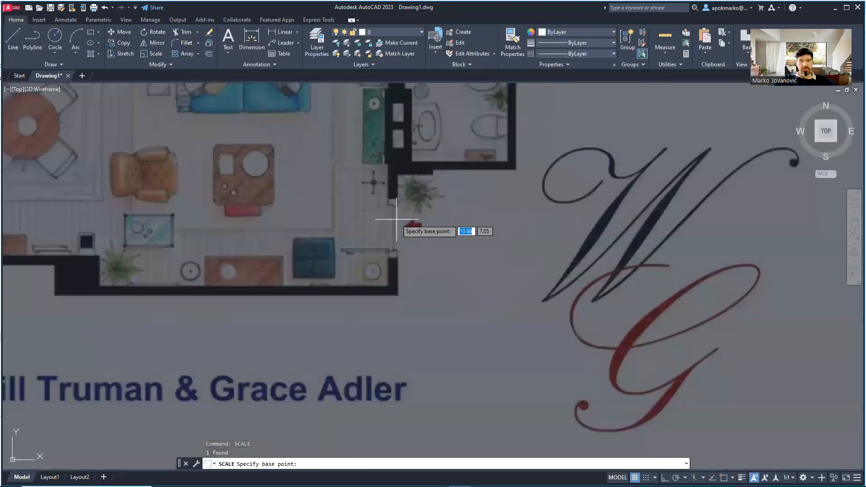
{"action": "scroll", "coordinate": [397, 219], "scroll_direction": "up", "scroll_amount": 5}
{"action": "left_click", "coordinate": [388, 176]}
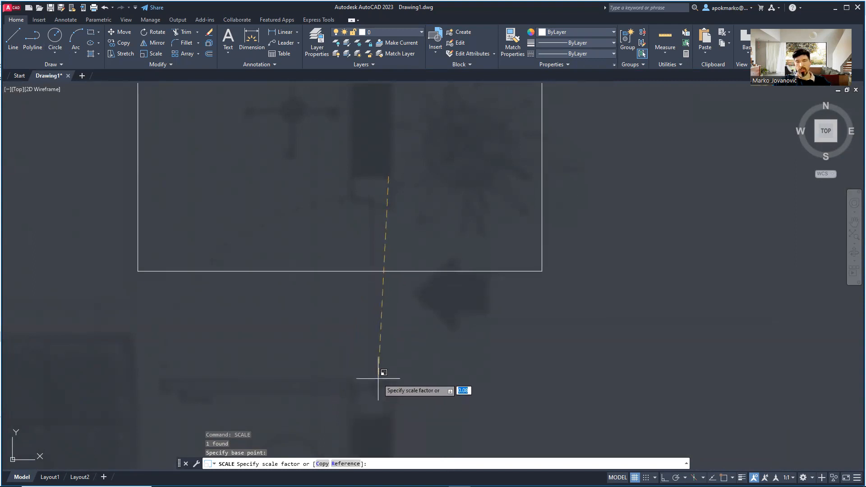
{"action": "key", "text": "Print"}
{"action": "mouse_move", "coordinate": [116, 112]}
{"action": "left_mouse_down"}
{"action": "mouse_move", "coordinate": [570, 412]}
{"action": "mouse_move", "coordinate": [671, 450]}
{"action": "left_mouse_up"}
{"action": "mouse_move", "coordinate": [470, 367]}
{"action": "left_mouse_down"}
{"action": "mouse_move", "coordinate": [348, 367]}
{"action": "mouse_move", "coordinate": [505, 377]}
{"action": "left_mouse_up"}
{"action": "mouse_move", "coordinate": [441, 325]}
{"action": "left_mouse_down"}
{"action": "mouse_move", "coordinate": [430, 361]}
{"action": "mouse_move", "coordinate": [438, 374]}
{"action": "left_mouse_up"}
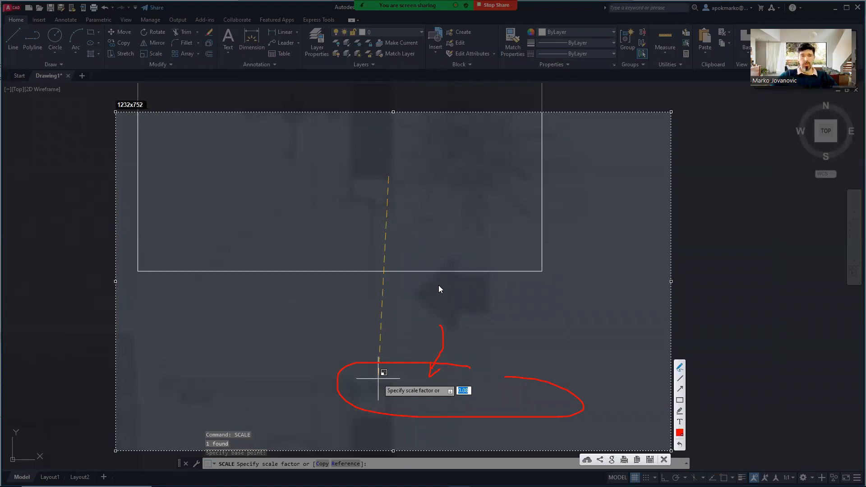
{"action": "key", "text": "Escape"}
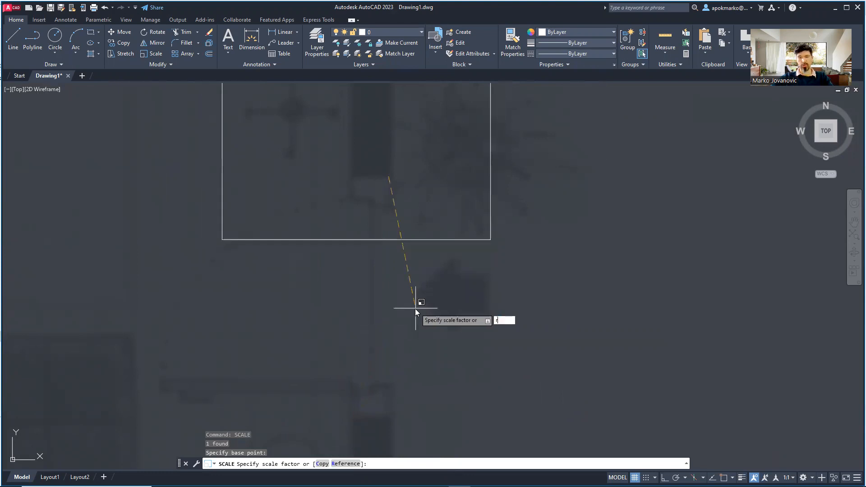
Scale the image by reference, taking the entrance door opening's vertical span as the reference length and 100 as the new length.
{"action": "key", "text": "Return"}
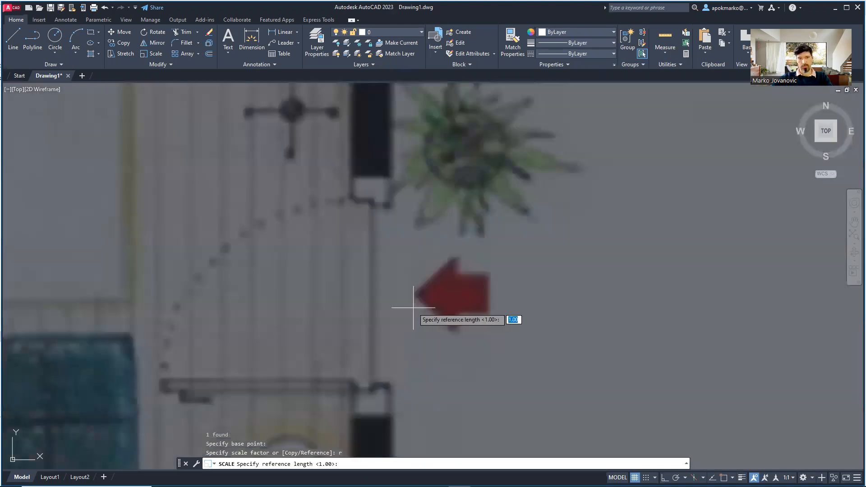
{"action": "left_click", "coordinate": [390, 176]}
{"action": "key", "text": "F8"}
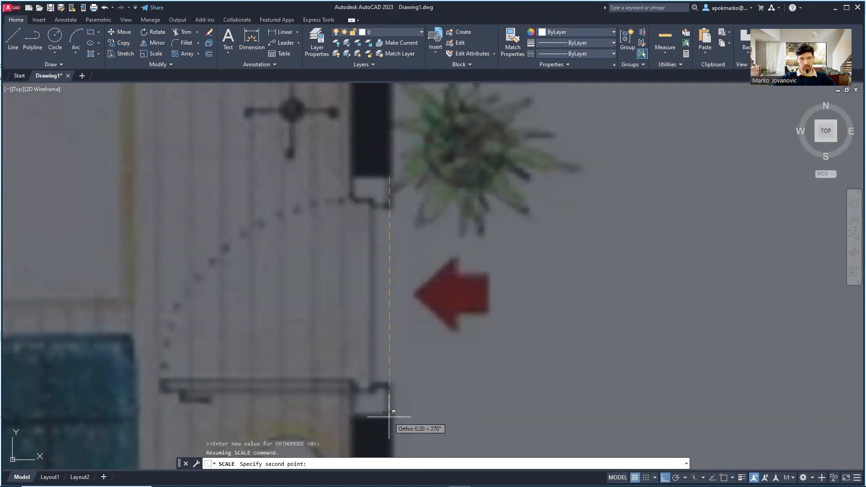
{"action": "left_click", "coordinate": [389, 417]}
{"action": "key", "text": "F8"}
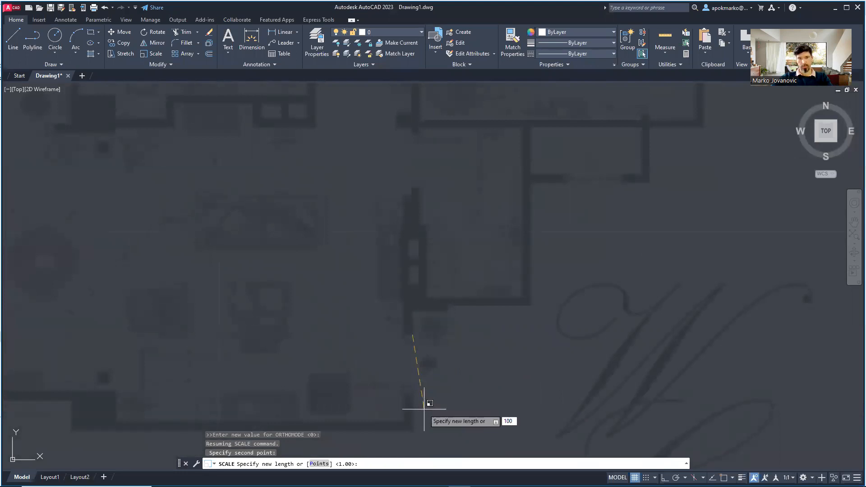
{"action": "key", "text": "Return"}
Inspect the rescaled floor plan image, both close up around the bedrooms and hallway and as a whole.
{"action": "scroll", "coordinate": [408, 315], "scroll_direction": "down", "scroll_amount": 15}
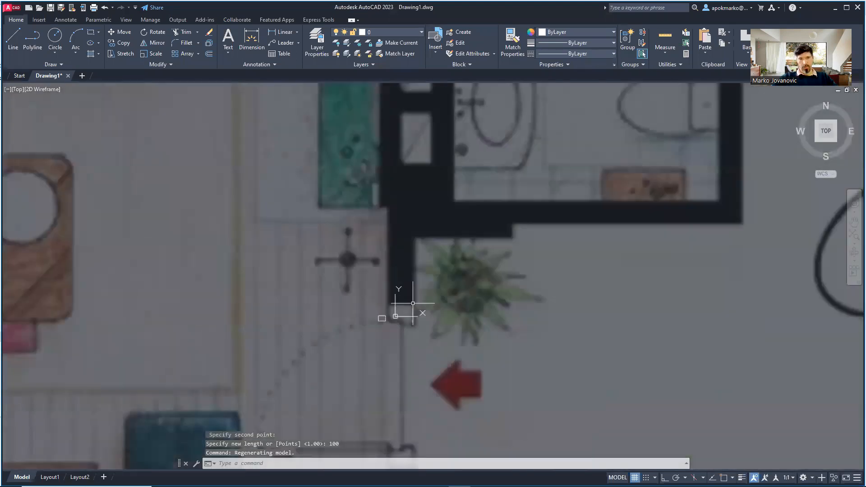
{"action": "scroll", "coordinate": [412, 303], "scroll_direction": "down", "scroll_amount": 12}
{"action": "scroll", "coordinate": [395, 255], "scroll_direction": "up", "scroll_amount": 4}
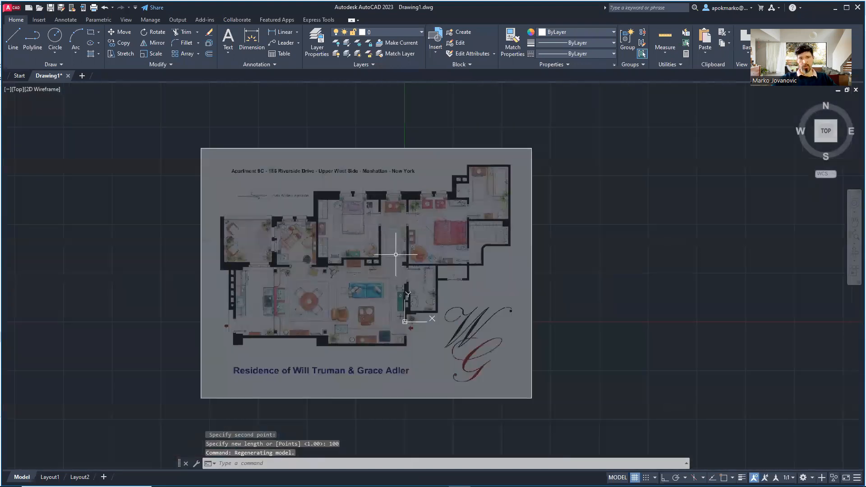
{"action": "scroll", "coordinate": [396, 254], "scroll_direction": "up", "scroll_amount": 5}
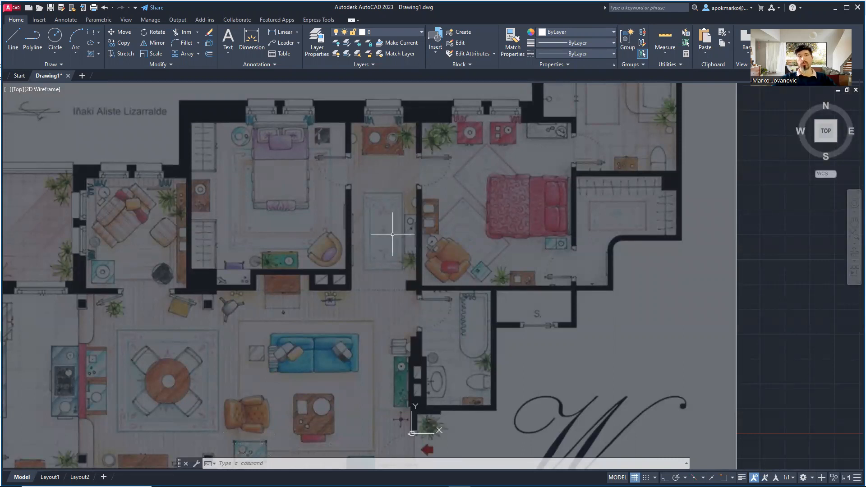
{"action": "scroll", "coordinate": [392, 234], "scroll_direction": "down", "scroll_amount": 10}
{"action": "scroll", "coordinate": [401, 231], "scroll_direction": "up", "scroll_amount": 10}
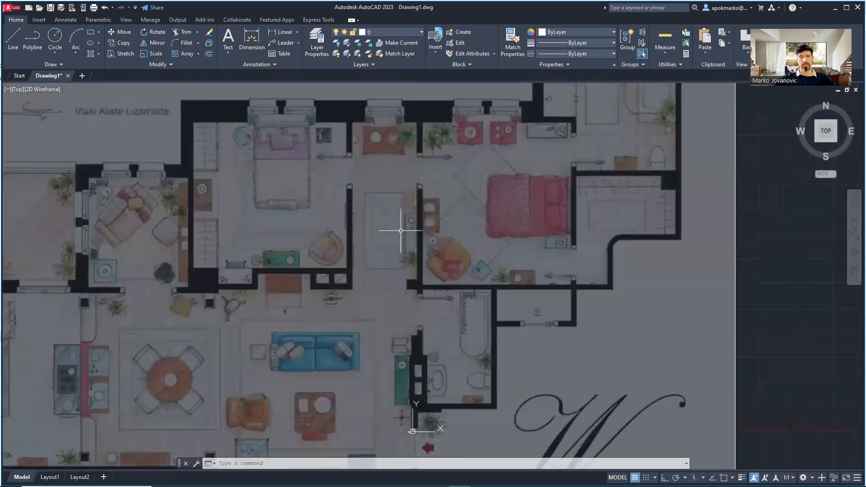
{"action": "scroll", "coordinate": [400, 231], "scroll_direction": "up", "scroll_amount": 3}
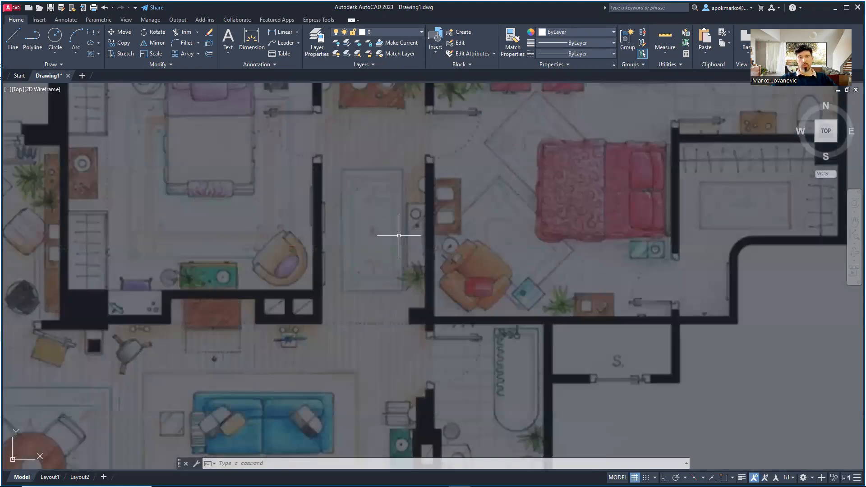
{"action": "middle_click", "coordinate": [398, 235]}
{"action": "middle_click", "coordinate": [398, 235]}
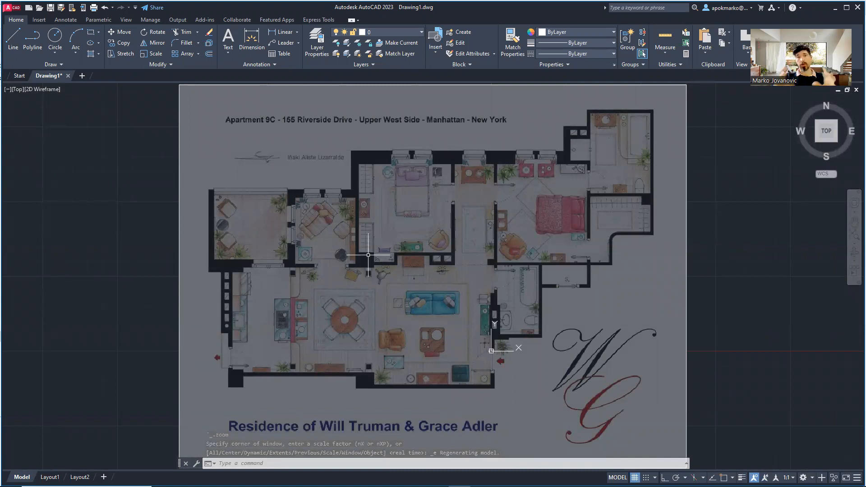
Move the rescaled floor plan image up and to the right, so it sits beyond the drawing origin and clear of the small copy.
{"action": "scroll", "coordinate": [434, 240], "scroll_direction": "down", "scroll_amount": 2}
{"action": "middle_click_drag", "start_coordinate": [477, 301], "coordinate": [402, 303]}
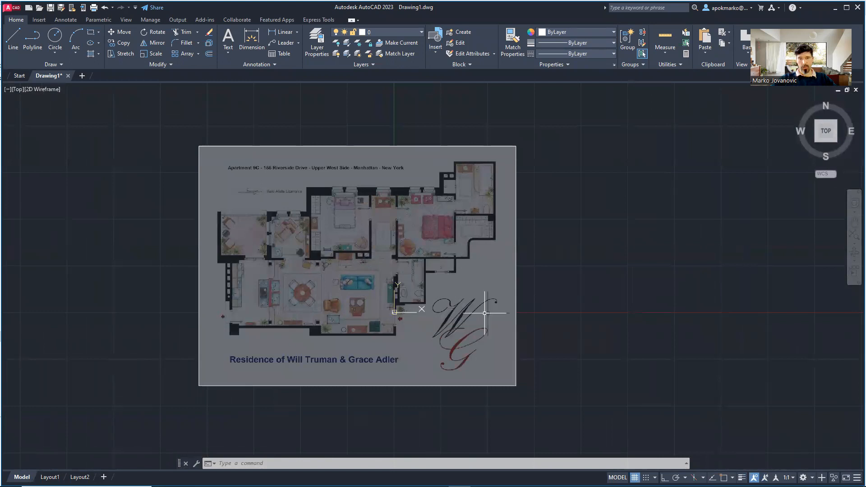
{"action": "left_click", "coordinate": [516, 321]}
{"action": "type", "text": "m"}
{"action": "key", "text": "Return"}
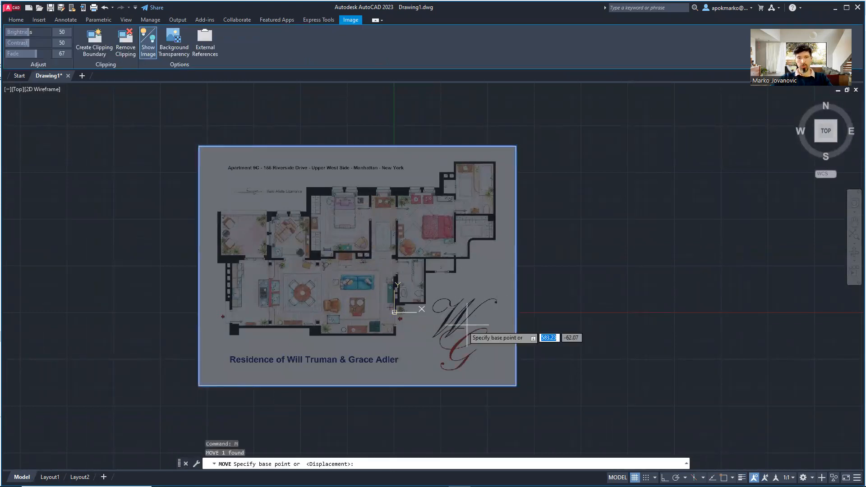
{"action": "left_click", "coordinate": [275, 368]}
{"action": "left_click", "coordinate": [564, 264]}
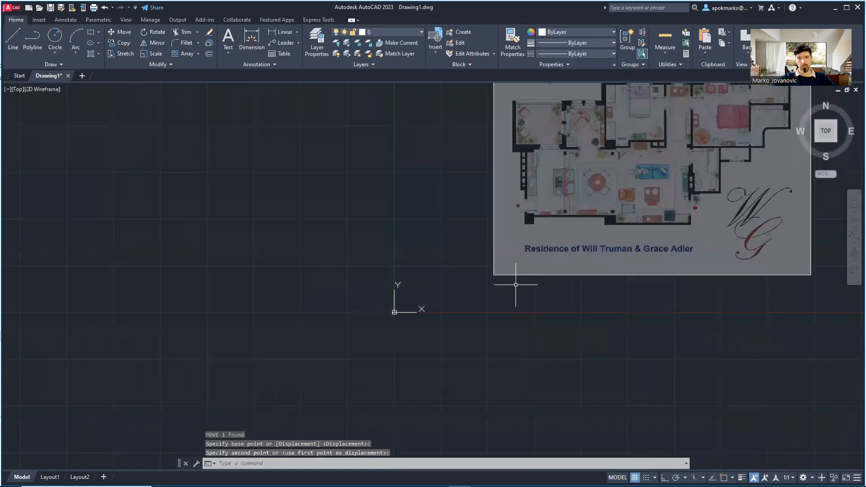
{"action": "scroll", "coordinate": [383, 311], "scroll_direction": "up", "scroll_amount": 4}
{"action": "scroll", "coordinate": [377, 300], "scroll_direction": "up", "scroll_amount": 10}
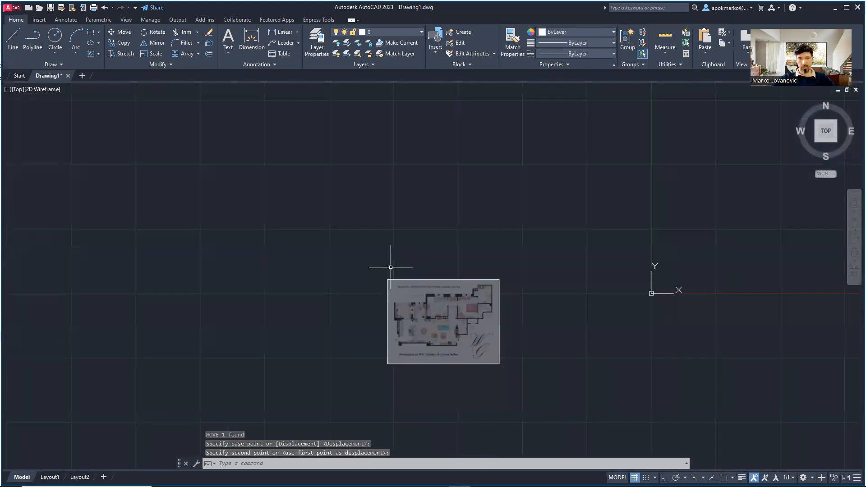
Switch to Calculator and divide 100 by 0.2 to get the scale factor for the small floor plan copy.
{"action": "scroll", "coordinate": [462, 324], "scroll_direction": "down", "scroll_amount": 3}
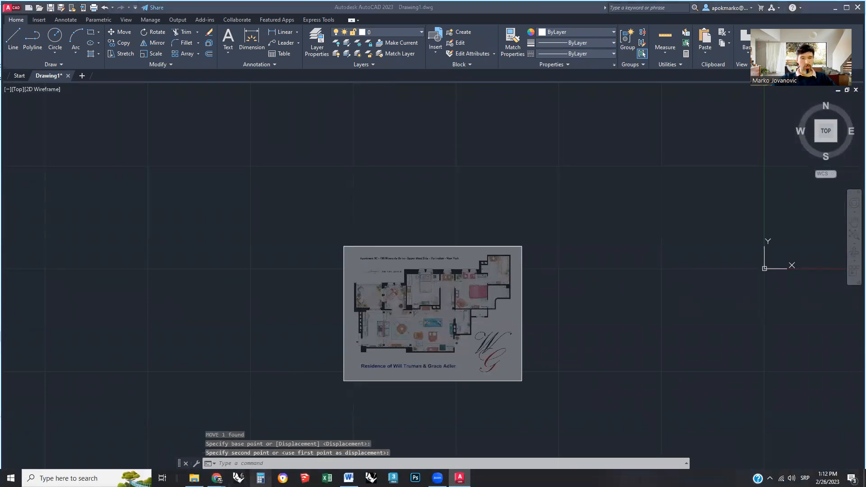
{"action": "left_click", "coordinate": [260, 477]}
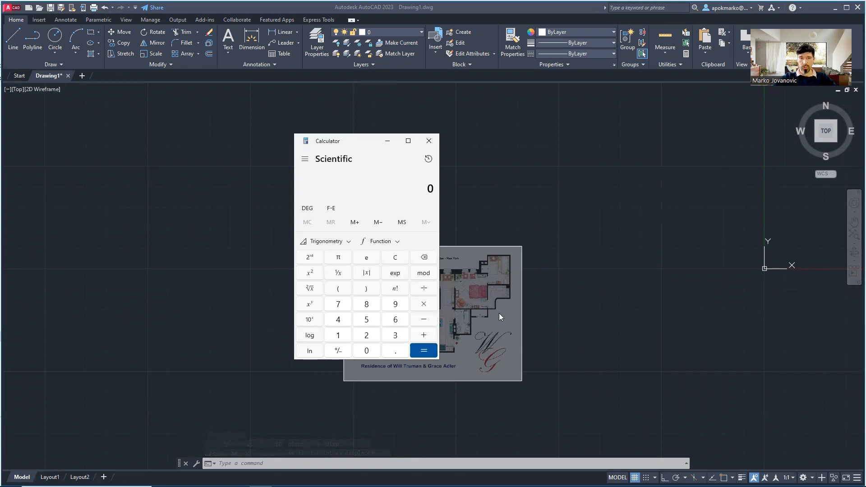
{"action": "type", "text": "1"}
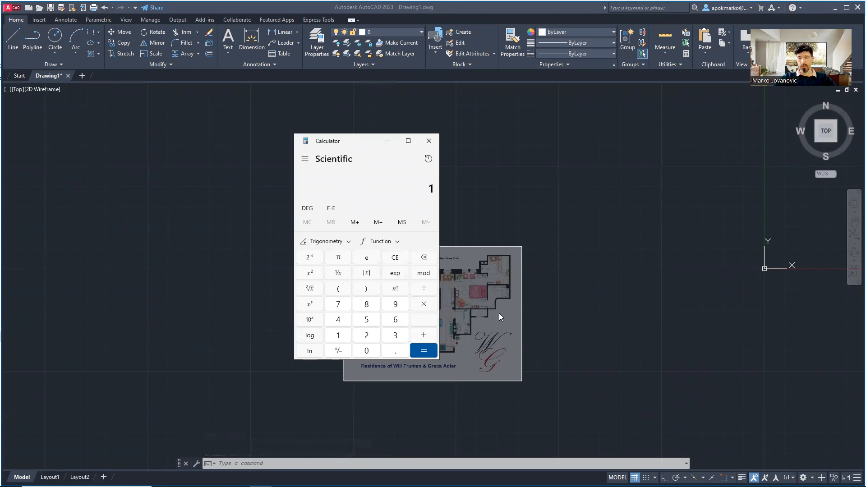
{"action": "type", "text": "00/."}
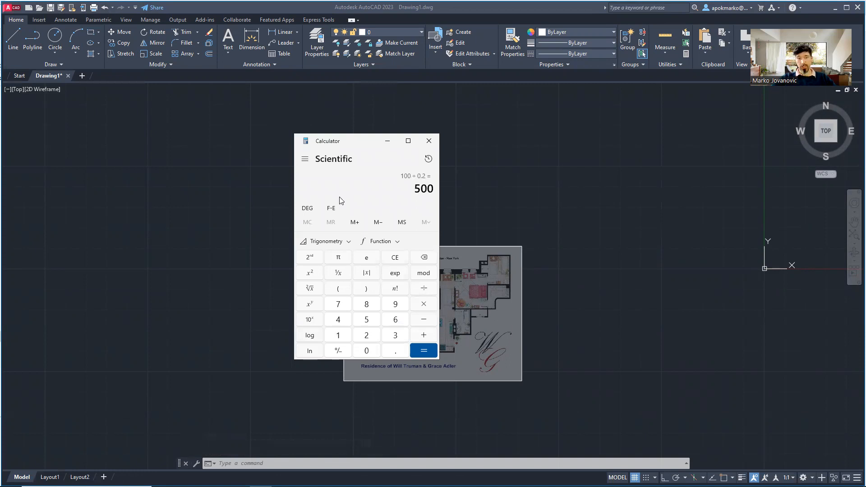
{"action": "left_click", "coordinate": [388, 141]}
Scale the small floor plan copy by a factor of 500, with its lower-right corner as the base point.
{"action": "left_click", "coordinate": [563, 417]}
{"action": "left_click", "coordinate": [465, 326]}
{"action": "type", "text": "sc"}
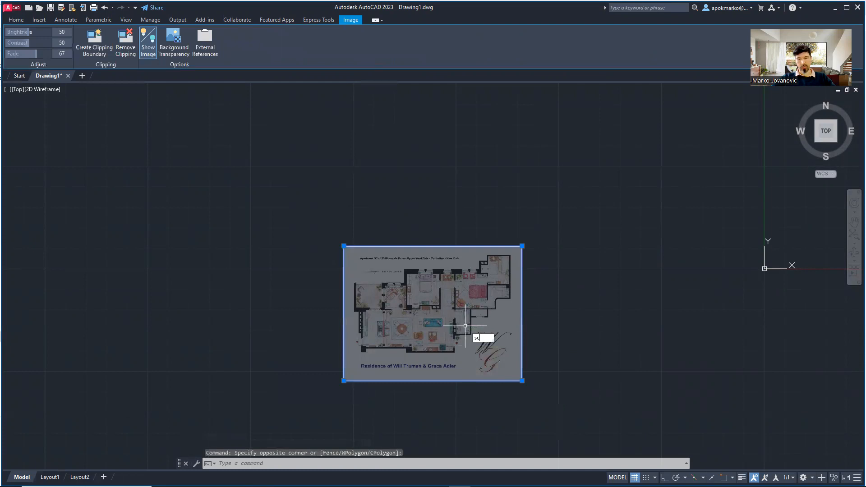
{"action": "key", "text": "Return"}
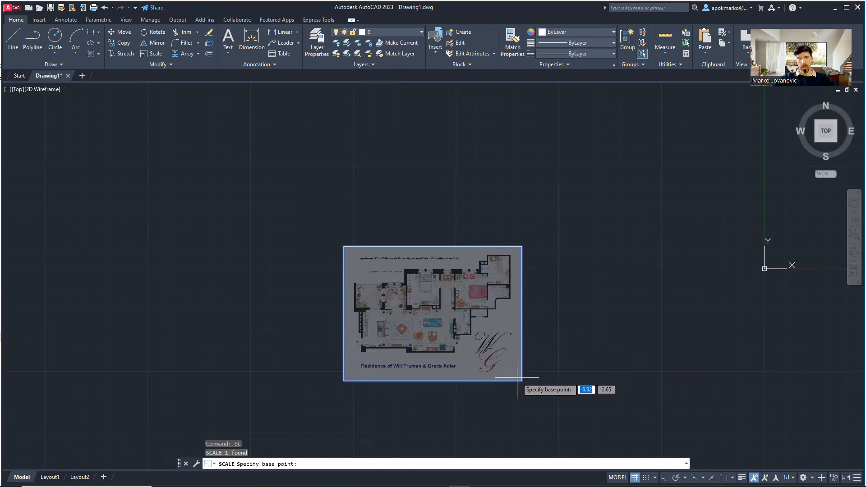
{"action": "scroll", "coordinate": [520, 379], "scroll_direction": "down", "scroll_amount": 6}
{"action": "scroll", "coordinate": [525, 371], "scroll_direction": "down", "scroll_amount": 9}
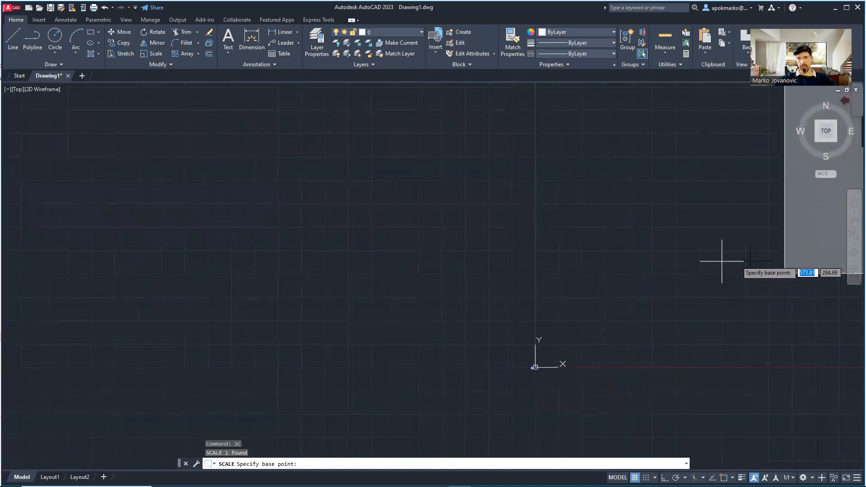
{"action": "scroll", "coordinate": [550, 382], "scroll_direction": "up", "scroll_amount": 9}
{"action": "scroll", "coordinate": [524, 401], "scroll_direction": "up", "scroll_amount": 3}
{"action": "scroll", "coordinate": [291, 194], "scroll_direction": "up", "scroll_amount": 10}
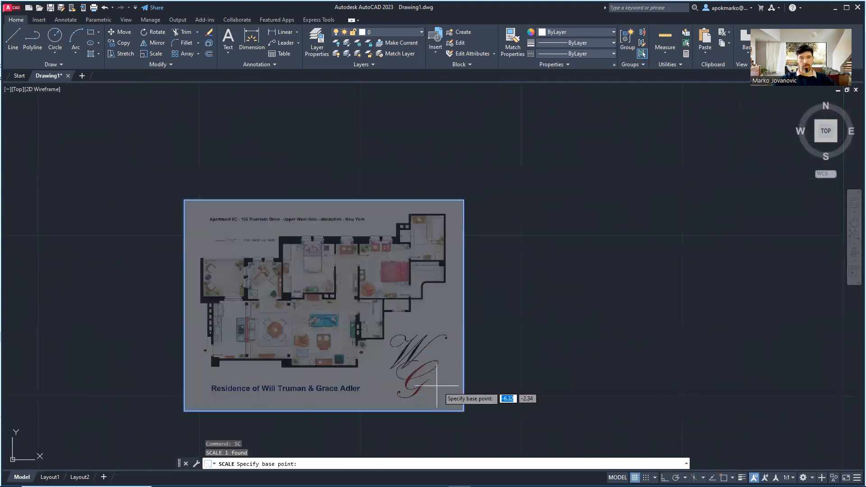
{"action": "scroll", "coordinate": [458, 403], "scroll_direction": "up", "scroll_amount": 2}
{"action": "left_click", "coordinate": [464, 413]}
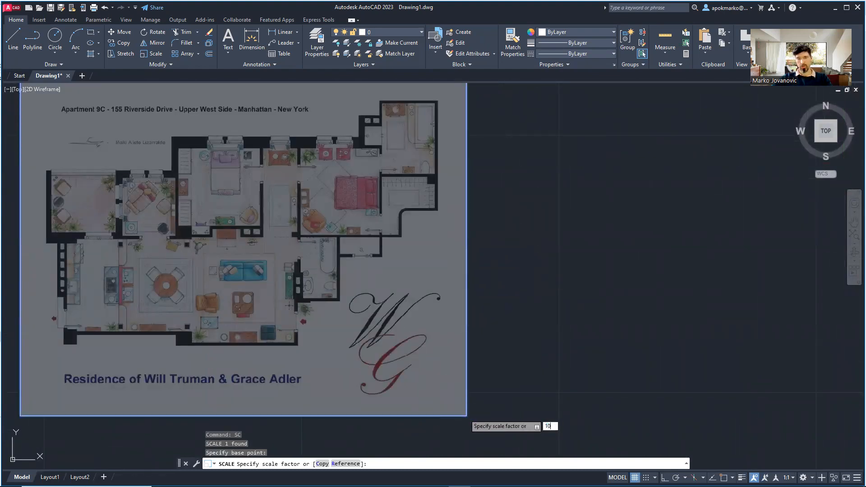
{"action": "key", "text": "Return"}
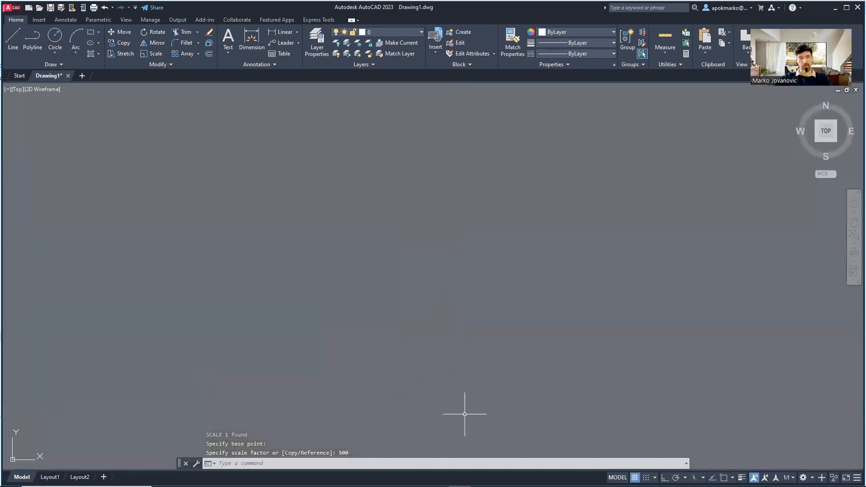
Measure the entrance door opening on the factor-scaled copy with a temporary vertical line, without keeping the line.
{"action": "scroll", "coordinate": [474, 374], "scroll_direction": "down", "scroll_amount": 10}
{"action": "scroll", "coordinate": [474, 374], "scroll_direction": "down", "scroll_amount": 2}
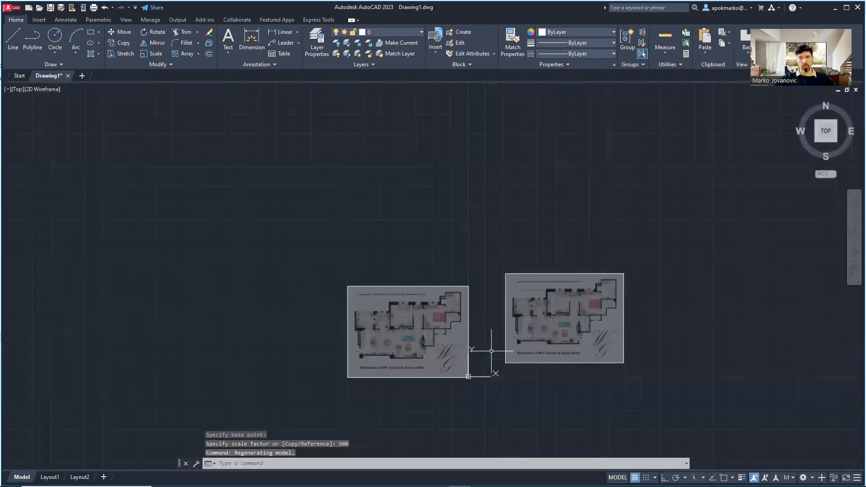
{"action": "scroll", "coordinate": [468, 345], "scroll_direction": "up", "scroll_amount": 4}
{"action": "left_click", "coordinate": [467, 329]}
{"action": "left_click", "coordinate": [467, 318]}
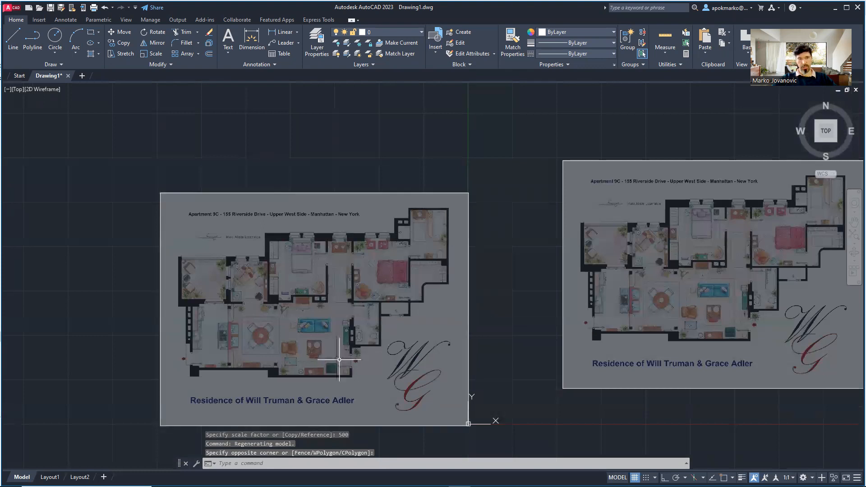
{"action": "left_click", "coordinate": [13, 37]}
{"action": "scroll", "coordinate": [437, 293], "scroll_direction": "up", "scroll_amount": 2}
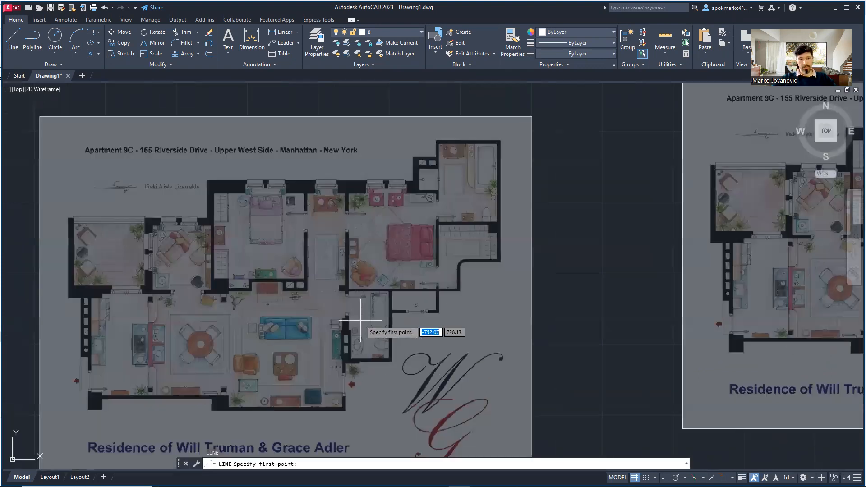
{"action": "scroll", "coordinate": [377, 396], "scroll_direction": "up", "scroll_amount": 6}
{"action": "left_click", "coordinate": [343, 286]}
{"action": "key", "text": "F8"}
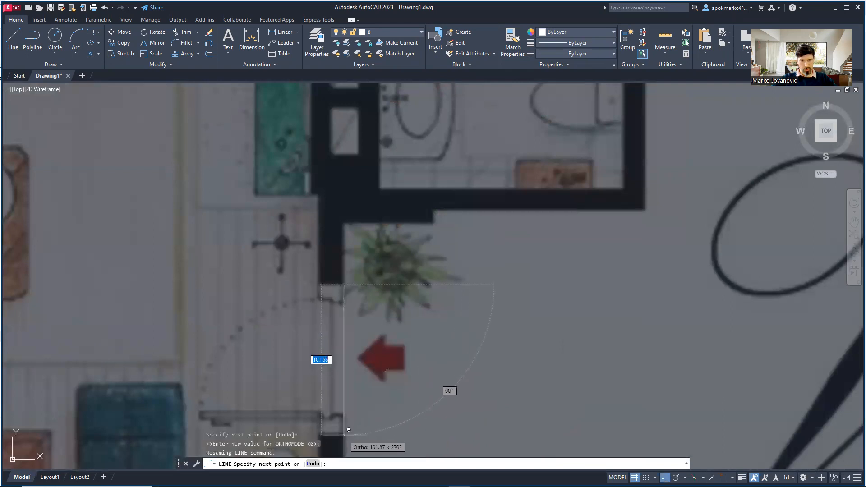
{"action": "key", "text": "Escape"}
Measure the entrance door opening on the reference-scaled image with a temporary line from its upper outer corner, discarding the line.
{"action": "scroll", "coordinate": [386, 367], "scroll_direction": "down", "scroll_amount": 10}
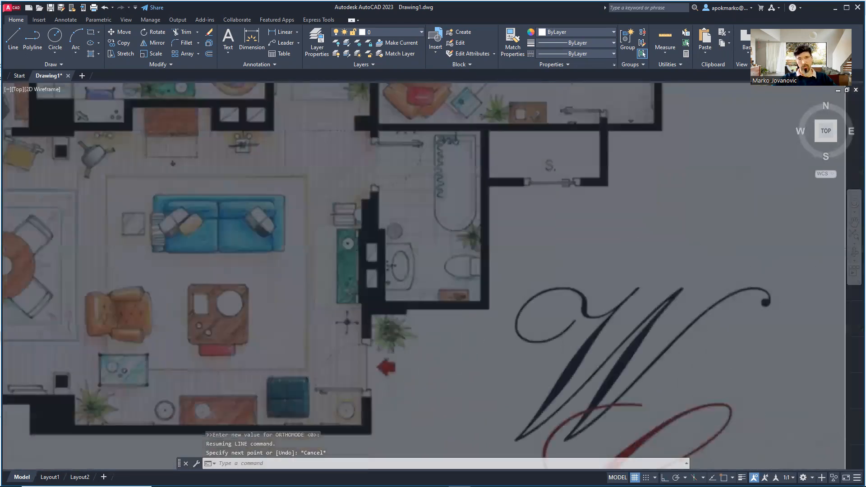
{"action": "scroll", "coordinate": [482, 379], "scroll_direction": "up", "scroll_amount": 12}
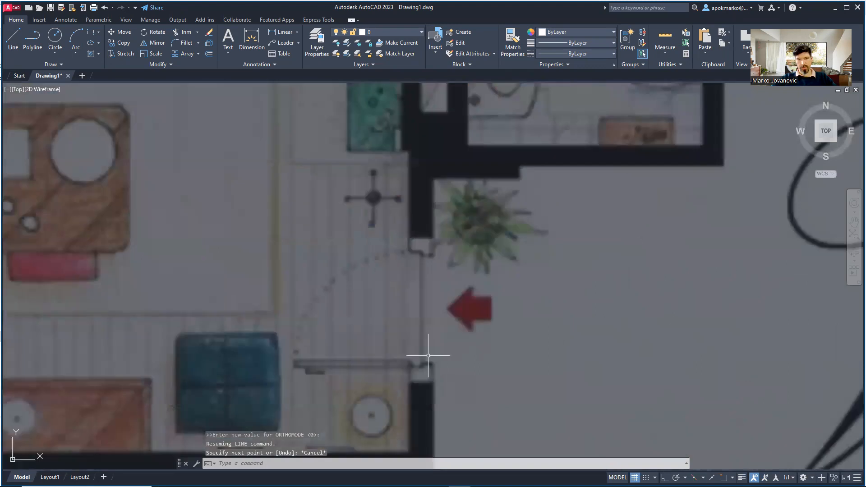
{"action": "key", "text": "Return"}
{"action": "left_click", "coordinate": [433, 237]}
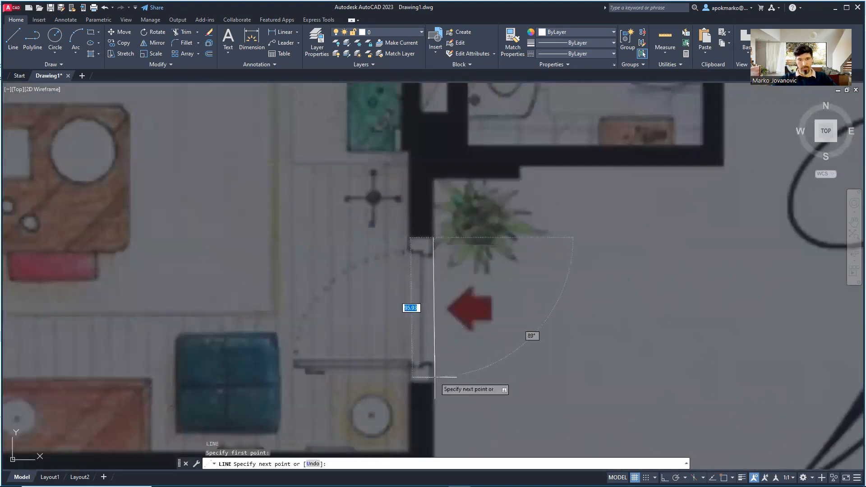
{"action": "key", "text": "F8"}
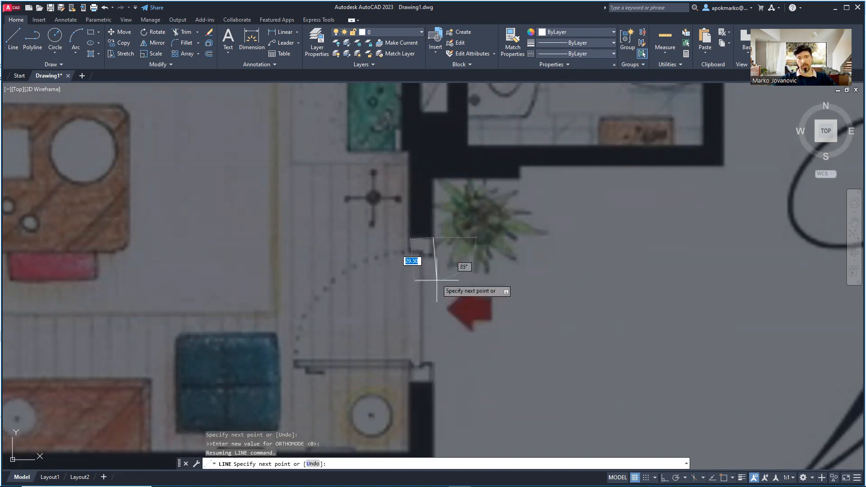
{"action": "key", "text": "Escape"}
Delete the factor-scaled floor plan copy whose lower-right corner sits at the drawing origin.
{"action": "scroll", "coordinate": [412, 267], "scroll_direction": "down", "scroll_amount": 15}
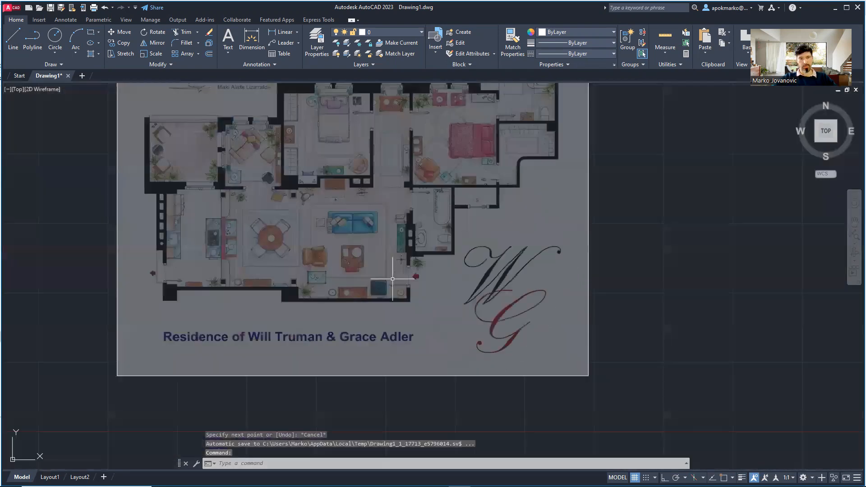
{"action": "scroll", "coordinate": [390, 283], "scroll_direction": "up", "scroll_amount": 5}
{"action": "left_click", "coordinate": [352, 253]}
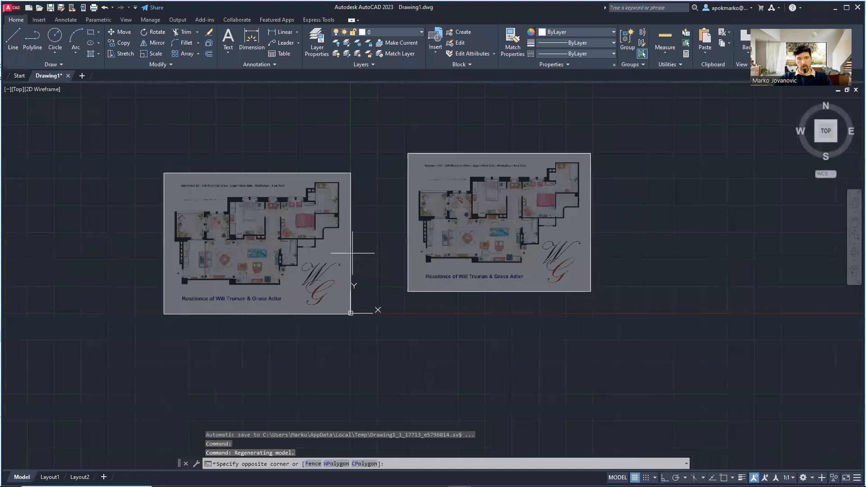
{"action": "left_click", "coordinate": [347, 249]}
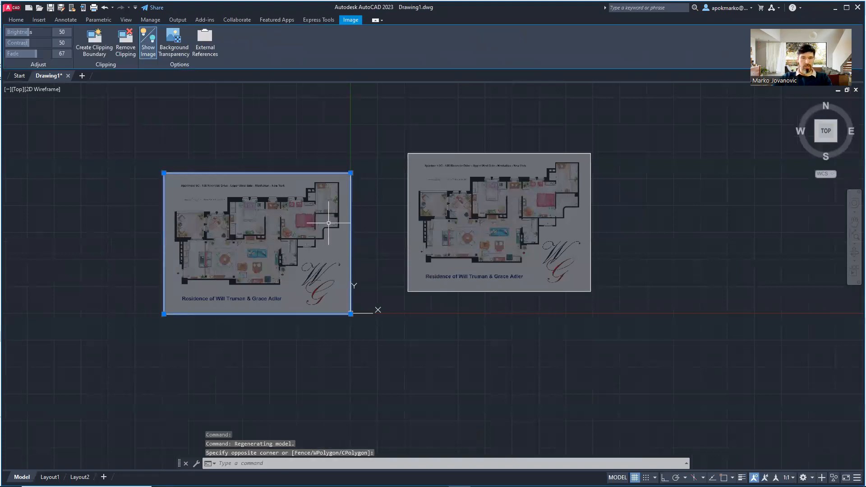
{"action": "key", "text": "Delete"}
Move the remaining floor plan image farther up and to the right of the drawing origin.
{"action": "middle_click_drag", "start_coordinate": [464, 237], "coordinate": [264, 281]}
{"action": "left_click", "coordinate": [433, 343]}
{"action": "left_click", "coordinate": [374, 300]}
{"action": "key", "text": "Return"}
{"action": "left_click", "coordinate": [313, 286]}
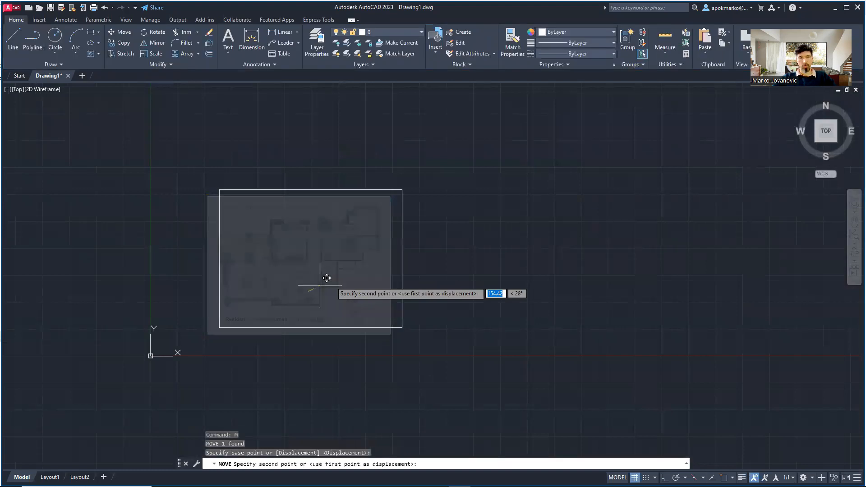
{"action": "left_click", "coordinate": [417, 230]}
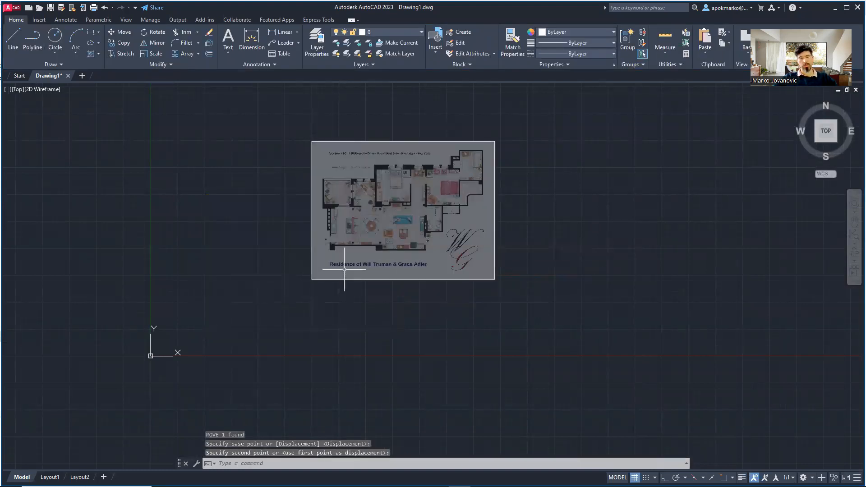
Examine the floor plan image's size and position relative to the drawing origin, both from far out and as a whole plan.
{"action": "middle_click_drag", "start_coordinate": [366, 264], "coordinate": [352, 278]}
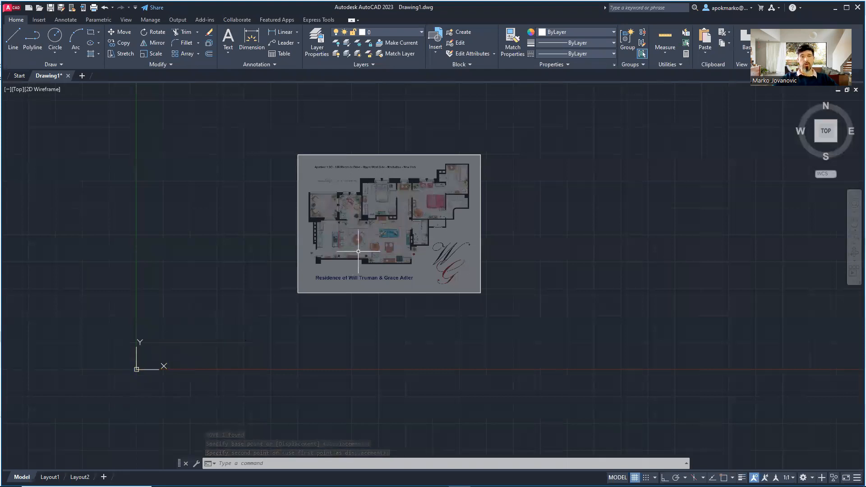
{"action": "scroll", "coordinate": [169, 352], "scroll_direction": "down", "scroll_amount": 20}
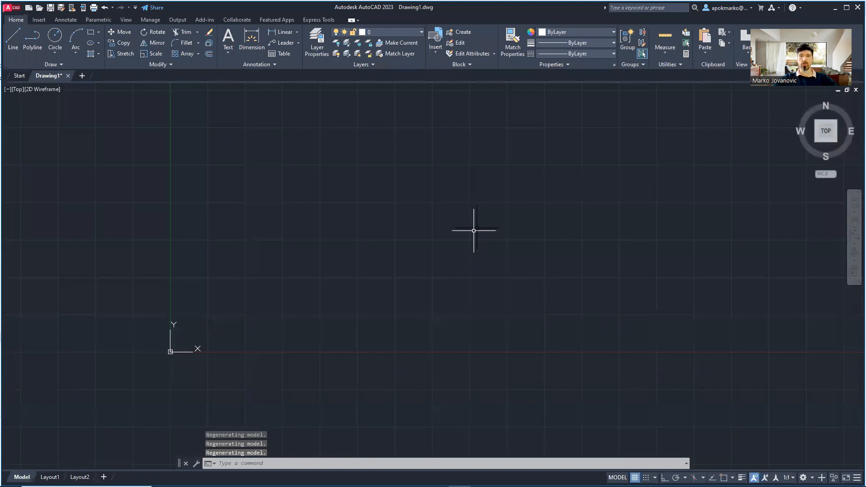
{"action": "scroll", "coordinate": [175, 350], "scroll_direction": "up", "scroll_amount": 2}
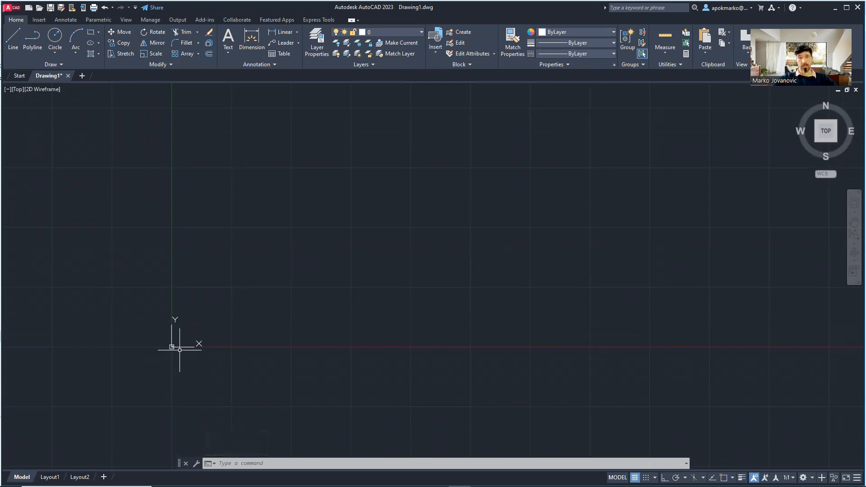
{"action": "scroll", "coordinate": [172, 352], "scroll_direction": "up", "scroll_amount": 10}
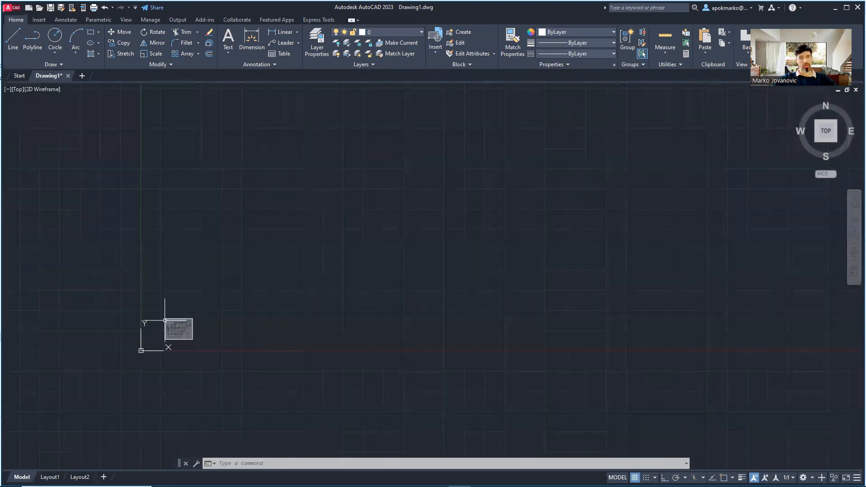
{"action": "scroll", "coordinate": [164, 320], "scroll_direction": "up", "scroll_amount": 4}
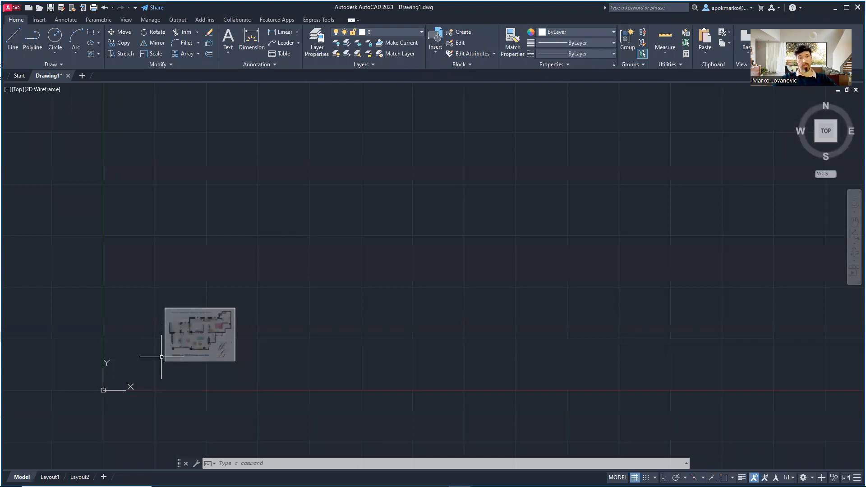
{"action": "scroll", "coordinate": [162, 351], "scroll_direction": "up", "scroll_amount": 6}
{"action": "middle_click_drag", "start_coordinate": [162, 350], "coordinate": [352, 266]}
{"action": "scroll", "coordinate": [332, 338], "scroll_direction": "down", "scroll_amount": 4}
{"action": "scroll", "coordinate": [359, 306], "scroll_direction": "up", "scroll_amount": 2}
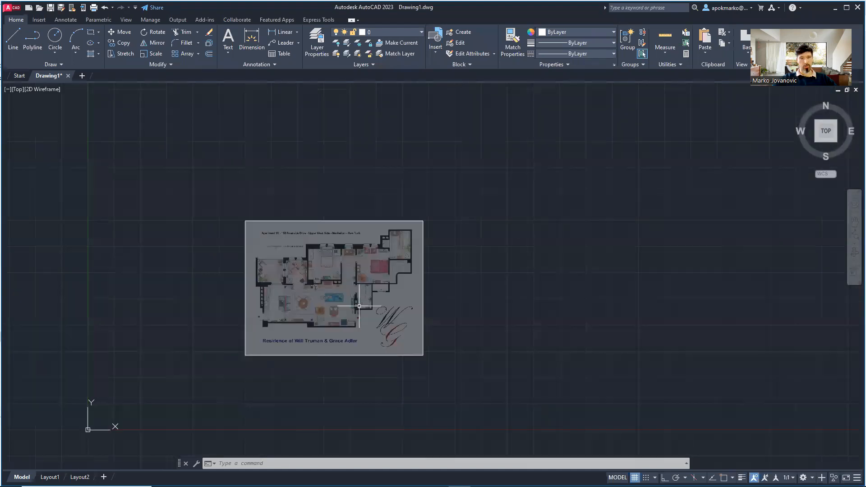
{"action": "scroll", "coordinate": [338, 306], "scroll_direction": "up", "scroll_amount": 4}
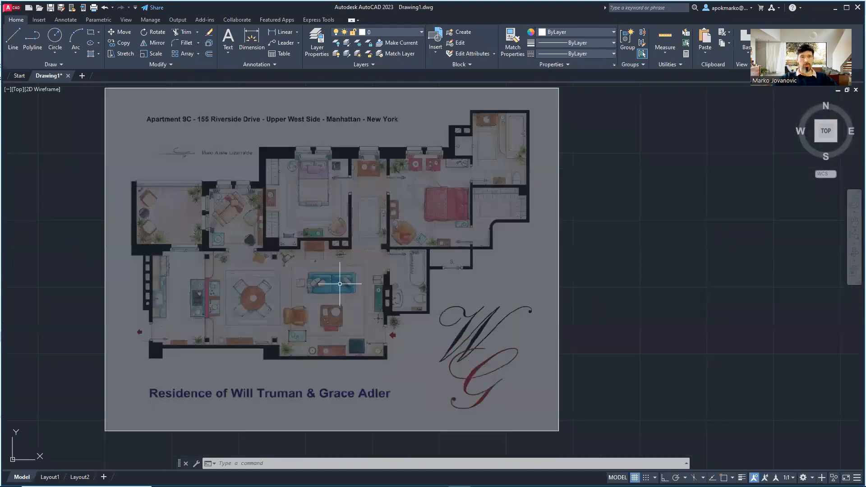